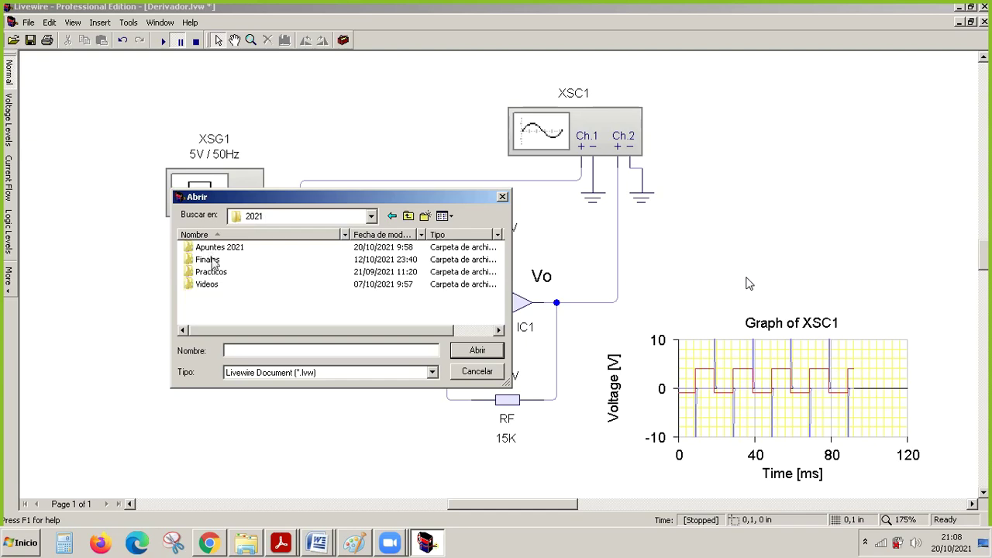
Step: Look through the Videos, Practicos and Apuntes 2021 folders for the PID circuit file and go back up to the Tecnologica folder
click(214, 287)
double_click(214, 287)
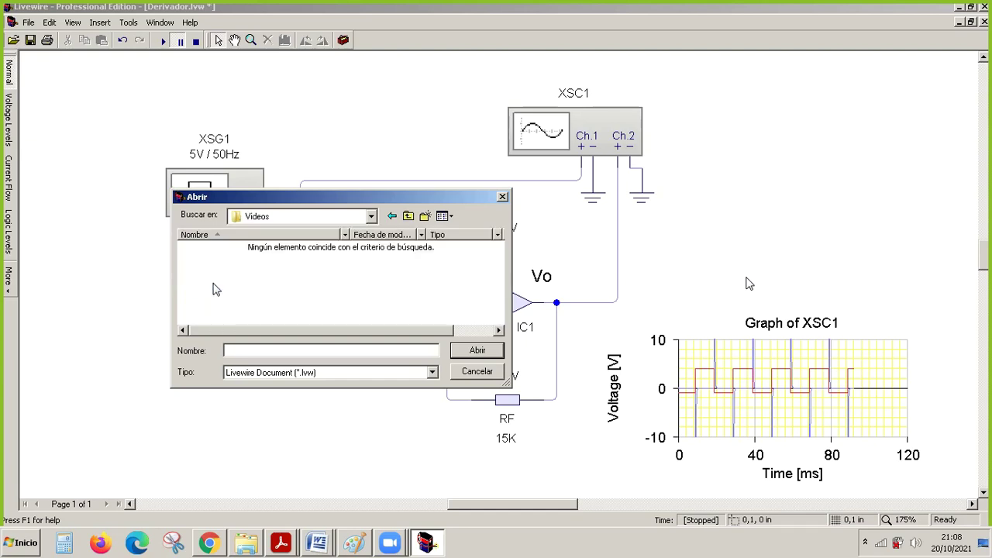
click(408, 217)
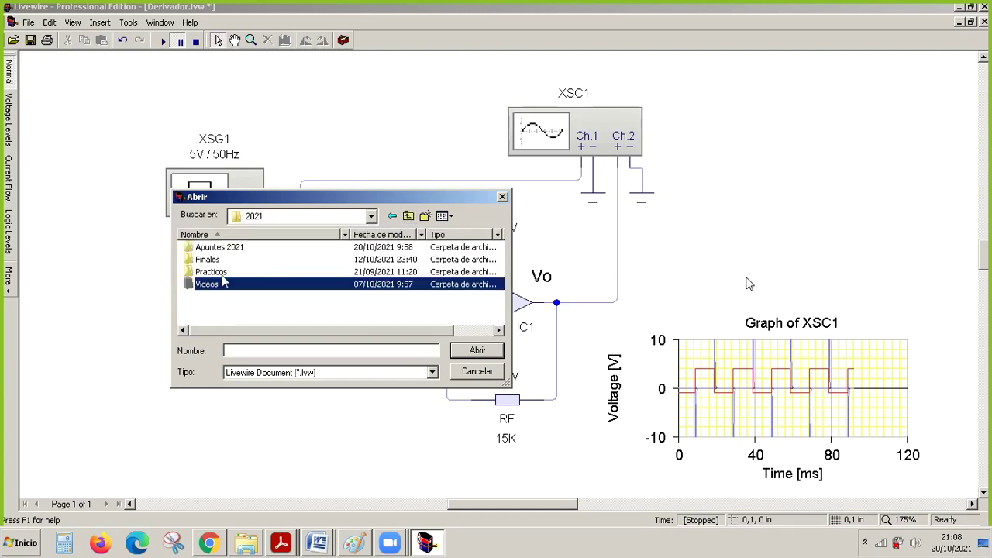
double_click(221, 275)
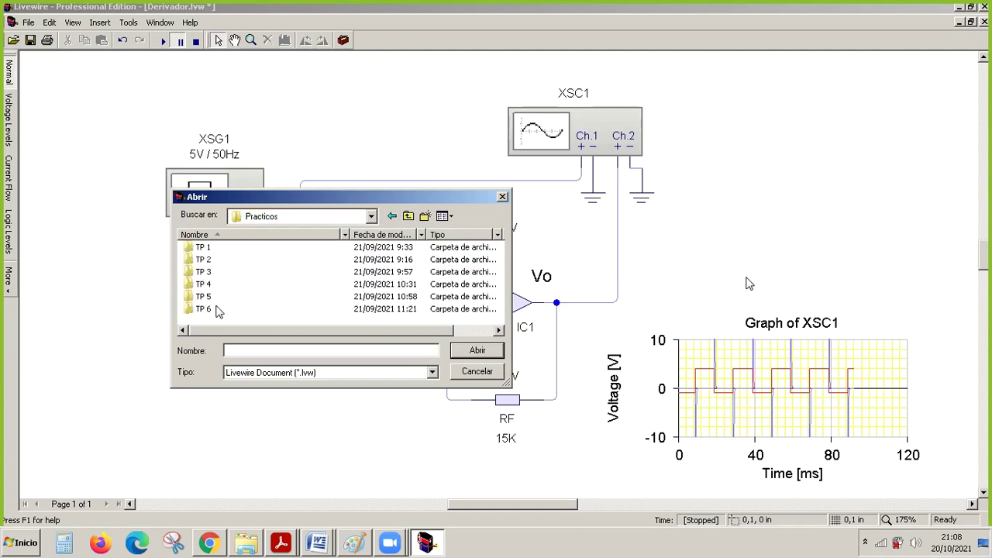
click(407, 219)
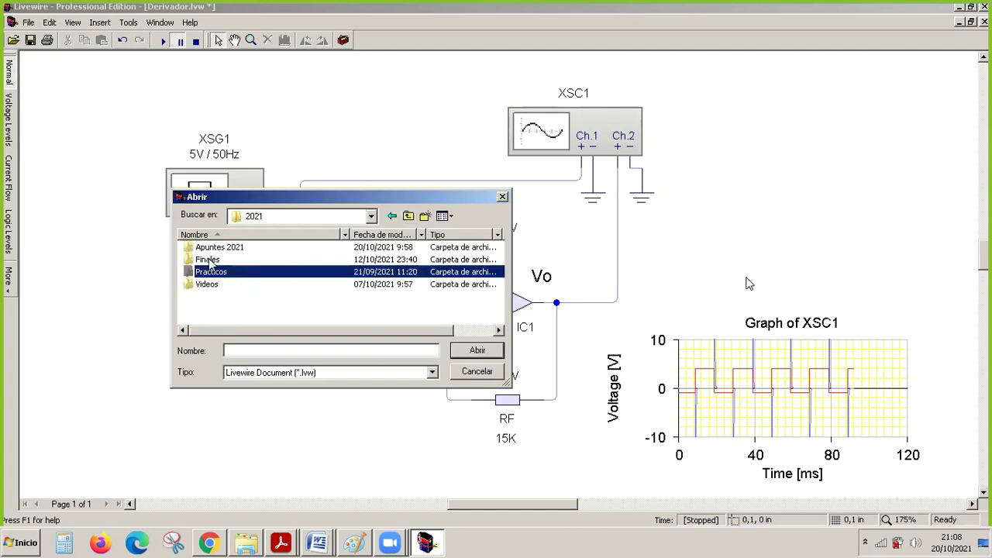
double_click(221, 248)
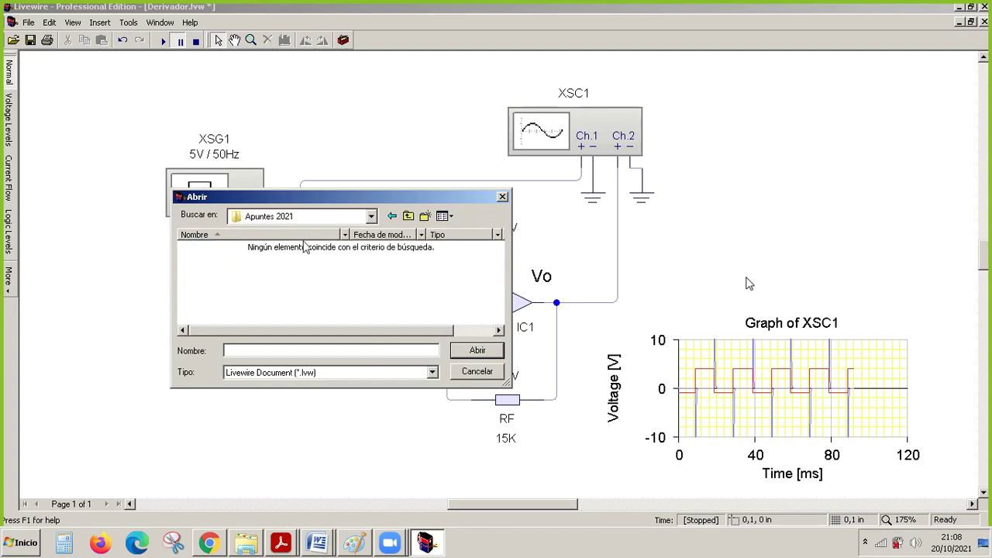
click(408, 218)
click(408, 218)
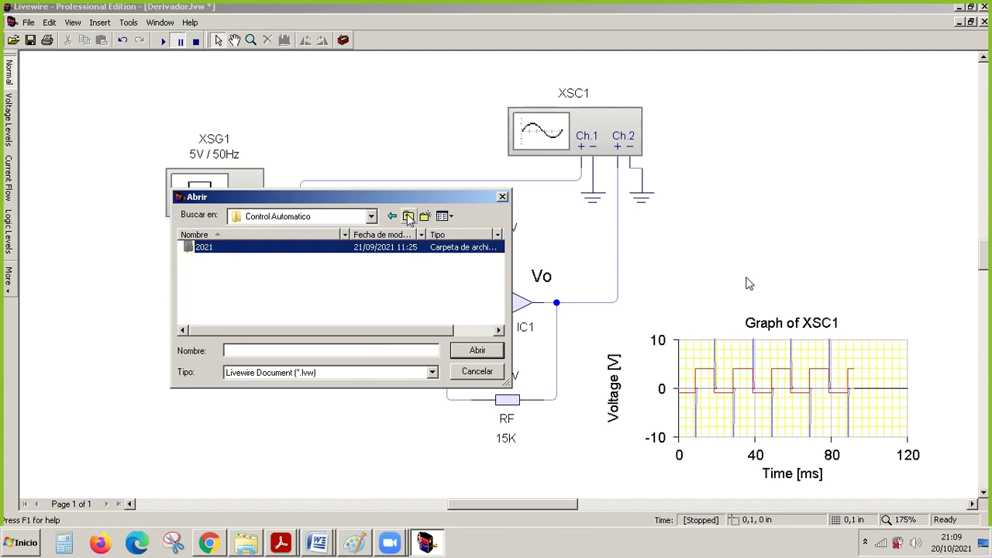
click(408, 218)
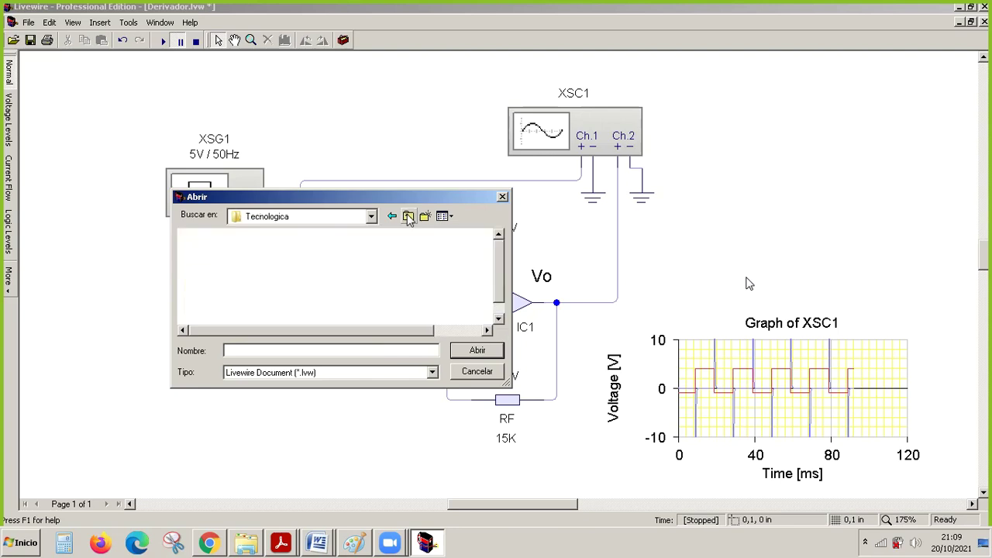
Step: Search the computer's indexed programs and files for "*pid*.lvw" and display the full search results
click(36, 541)
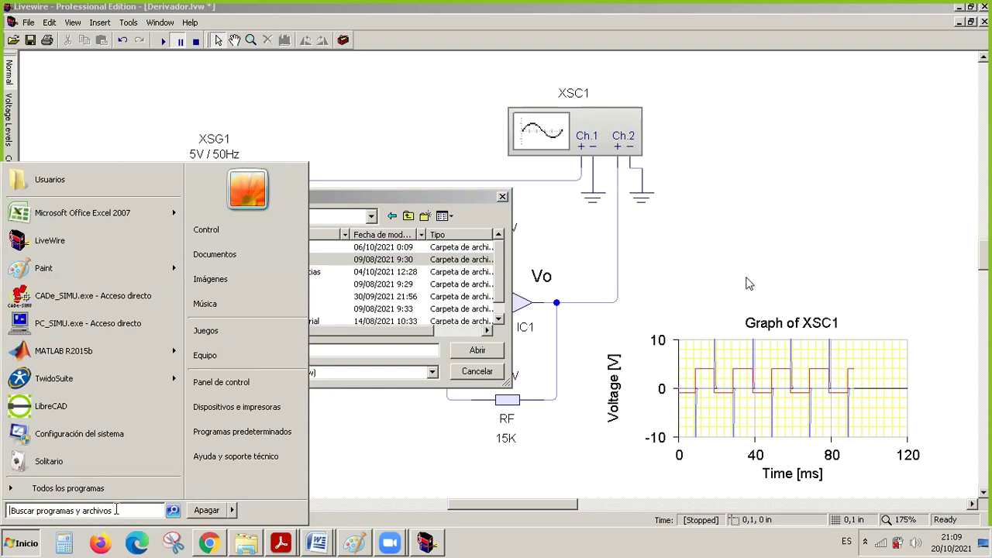
text(*pid*.)
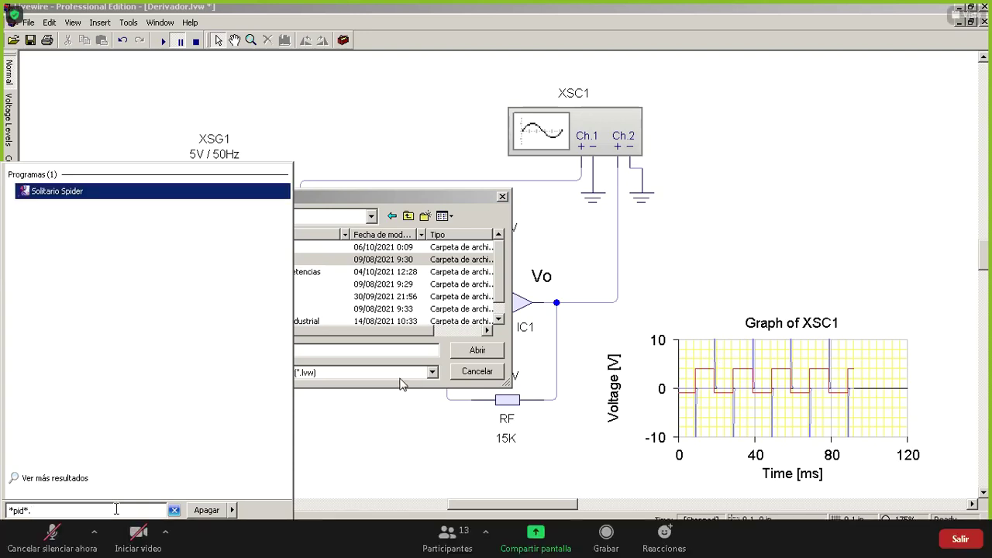
click(55, 538)
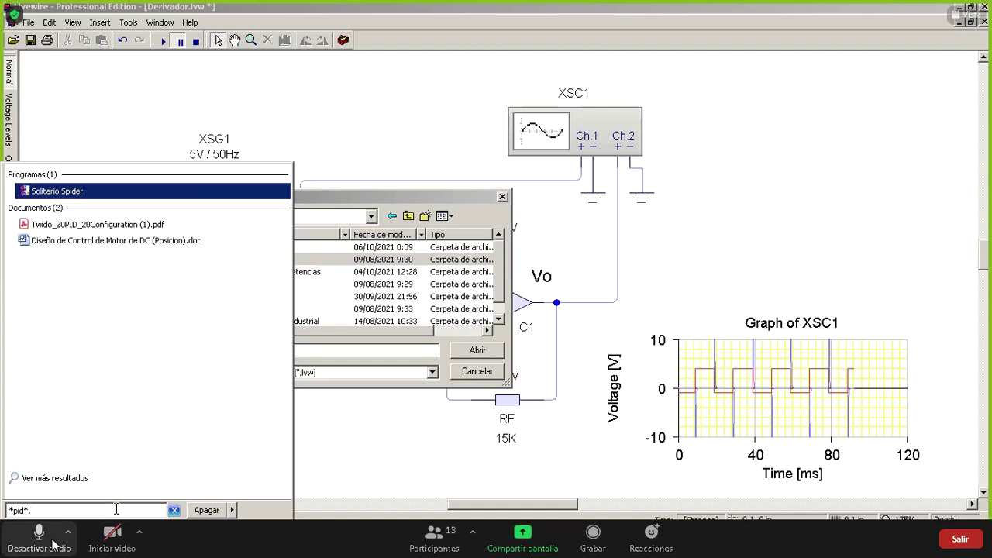
text(lvw)
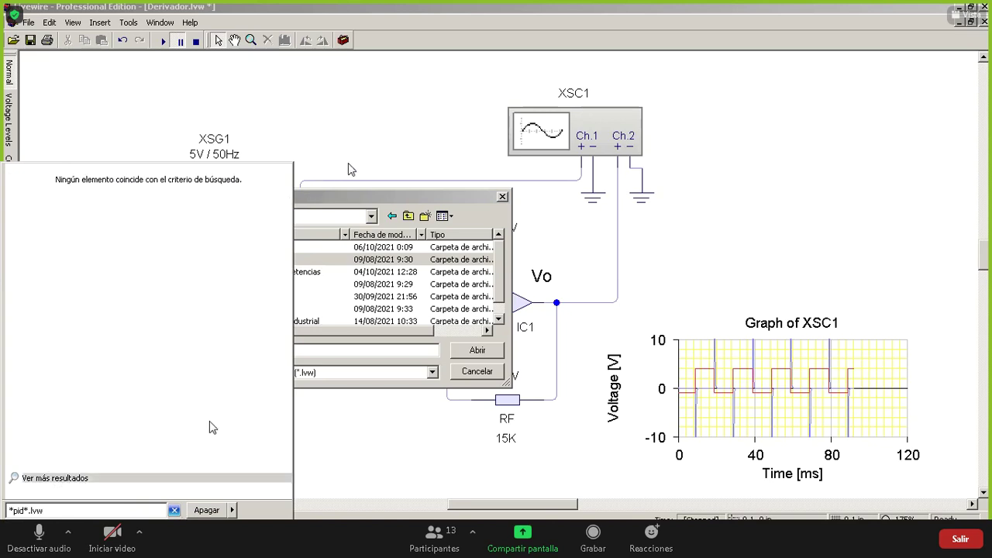
key(Return)
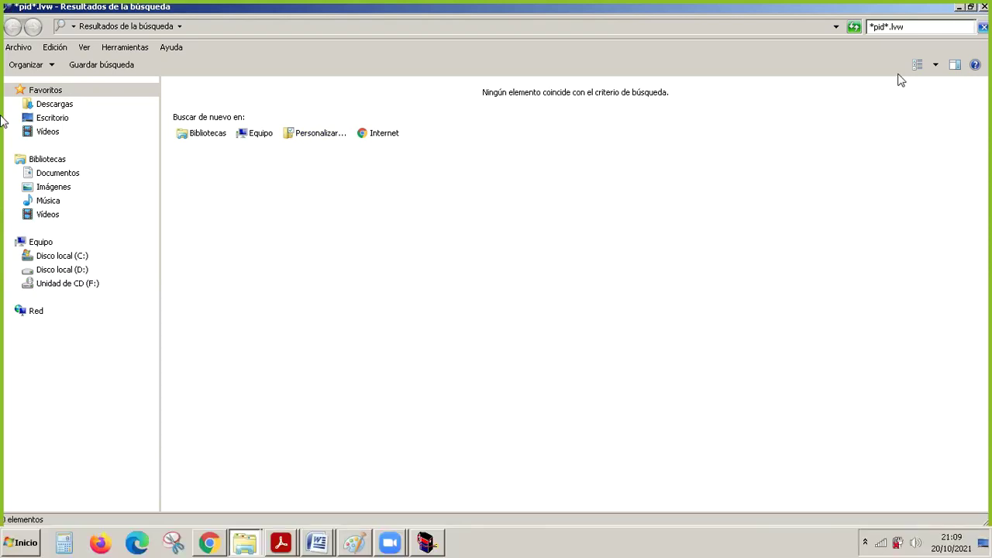
Step: Repeat the "*pid*.lvw" search on local disk D:
key(ctrl+e)
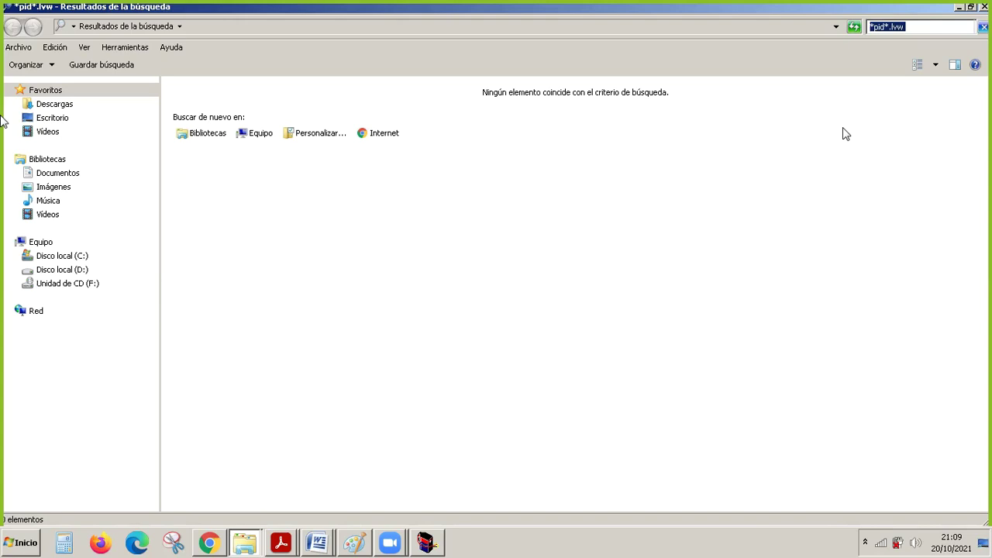
click(71, 271)
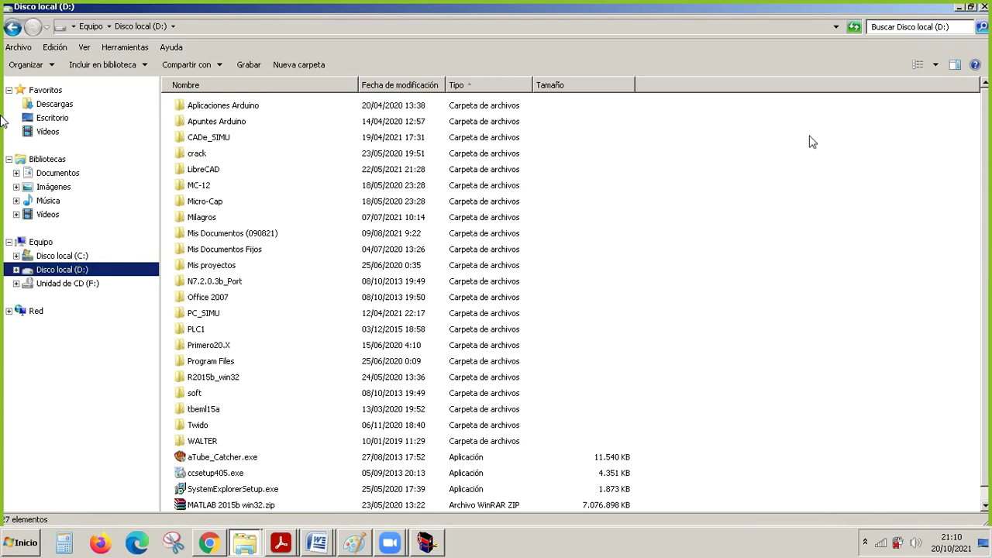
key(ctrl+e)
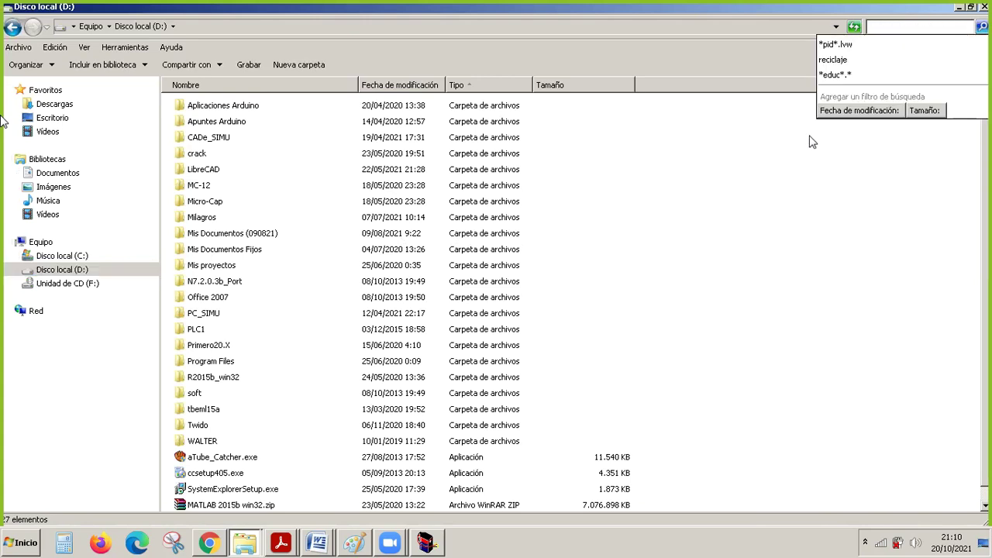
key(Return)
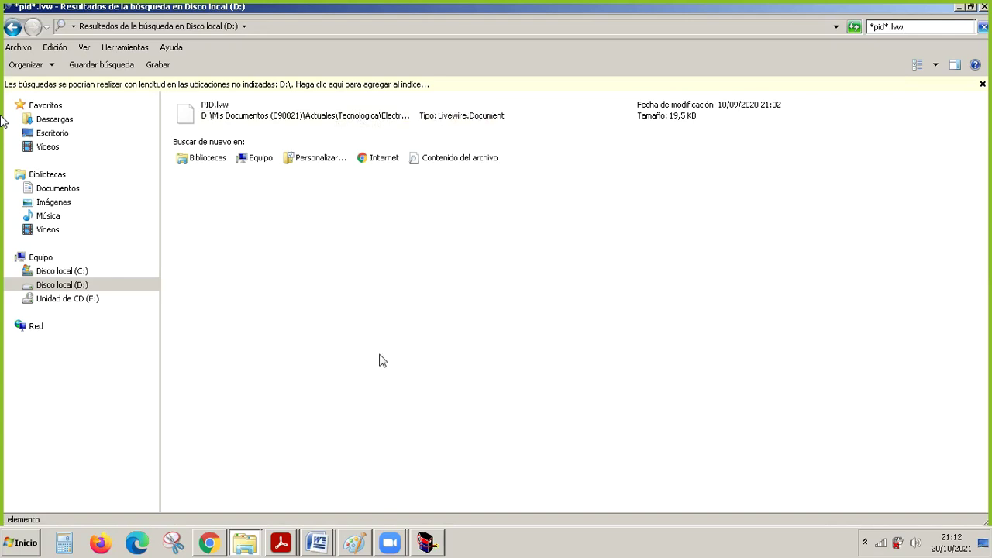
Step: Try to open PID.lvw from the search results, and open the file's containing folder
double_click(391, 120)
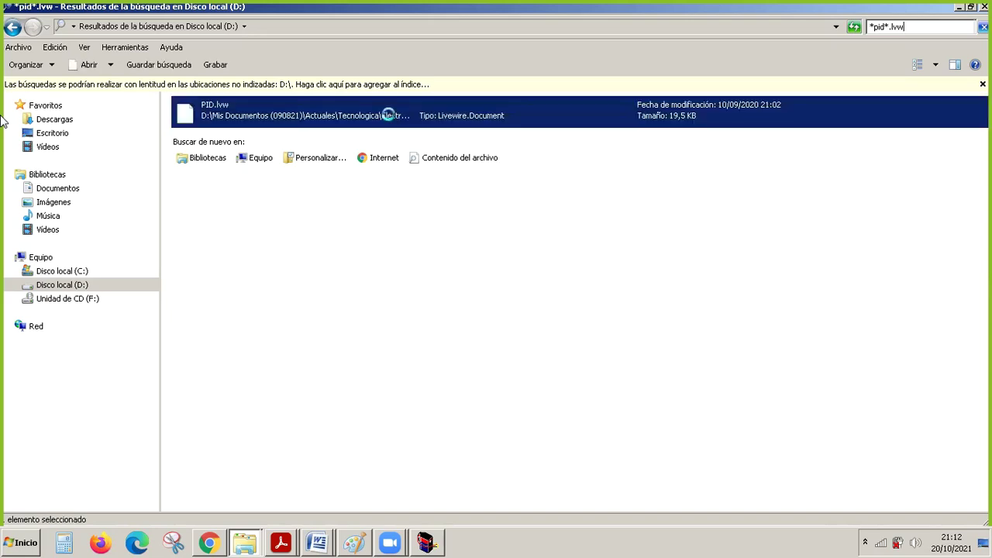
right_click(389, 115)
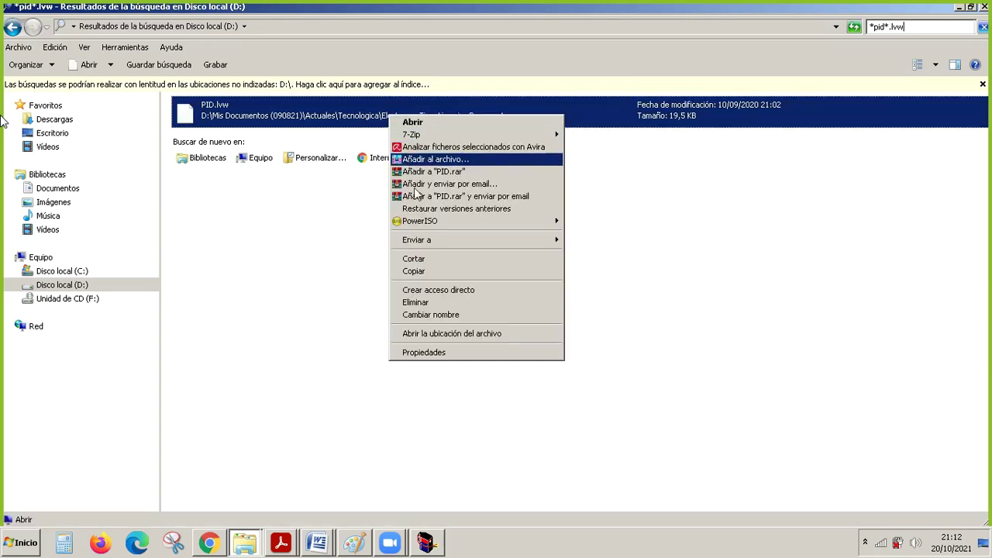
click(475, 333)
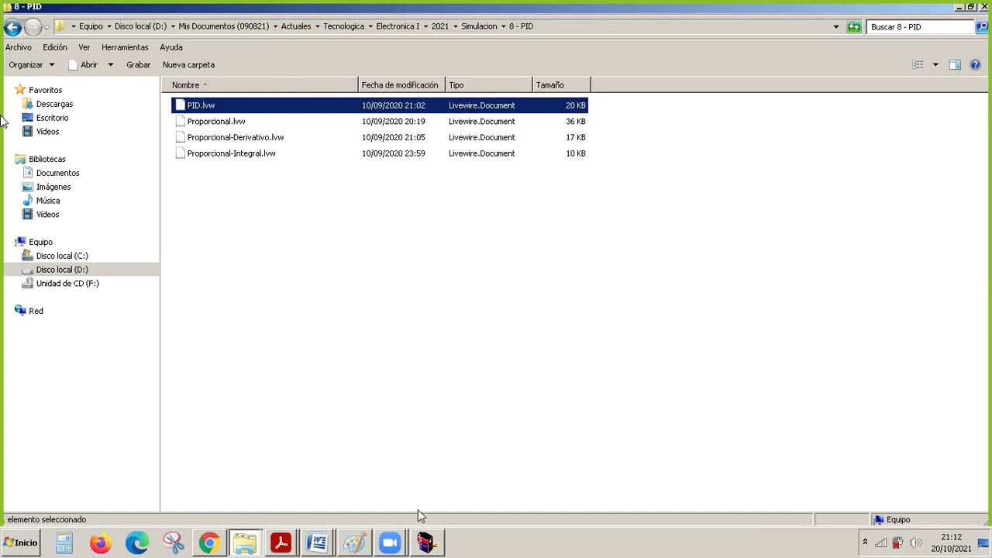
Step: Switch back to Livewire and open PID.lvw from the folder Electronica I > 2021 > Simulacion > 8 - PID
click(426, 542)
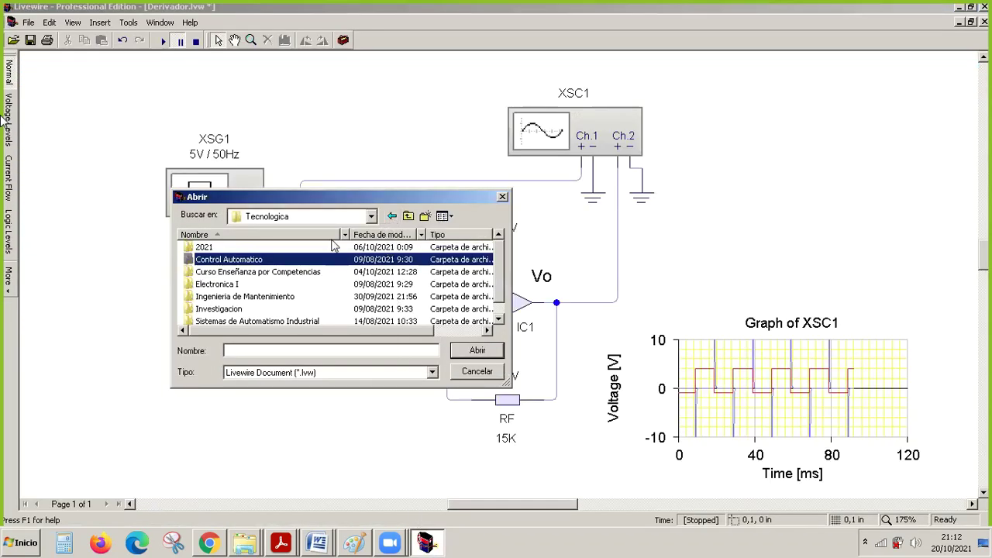
double_click(225, 286)
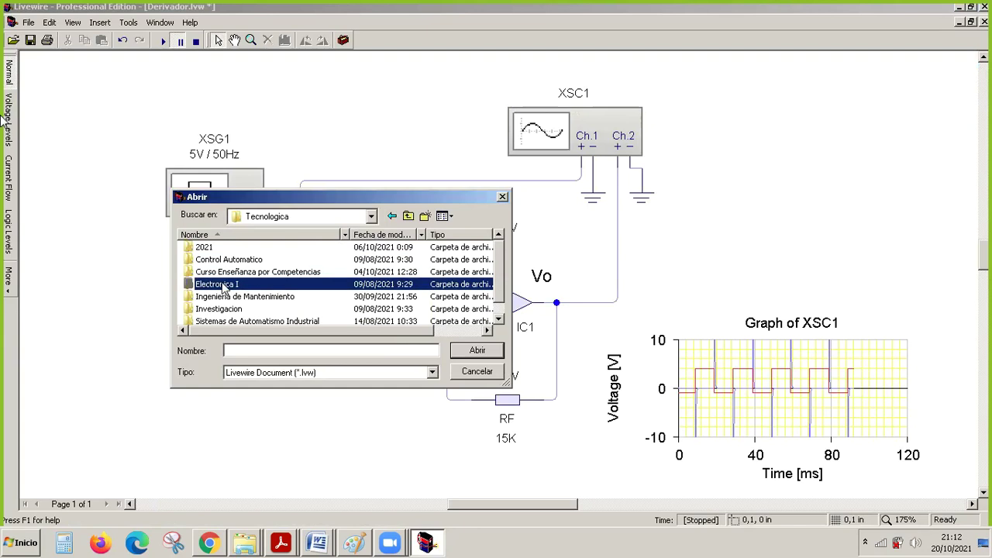
double_click(206, 249)
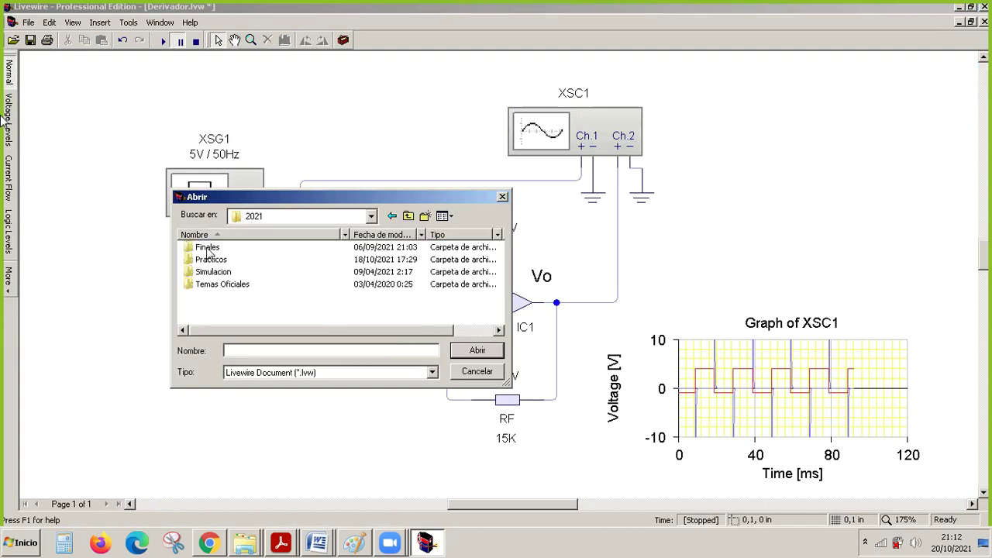
double_click(213, 272)
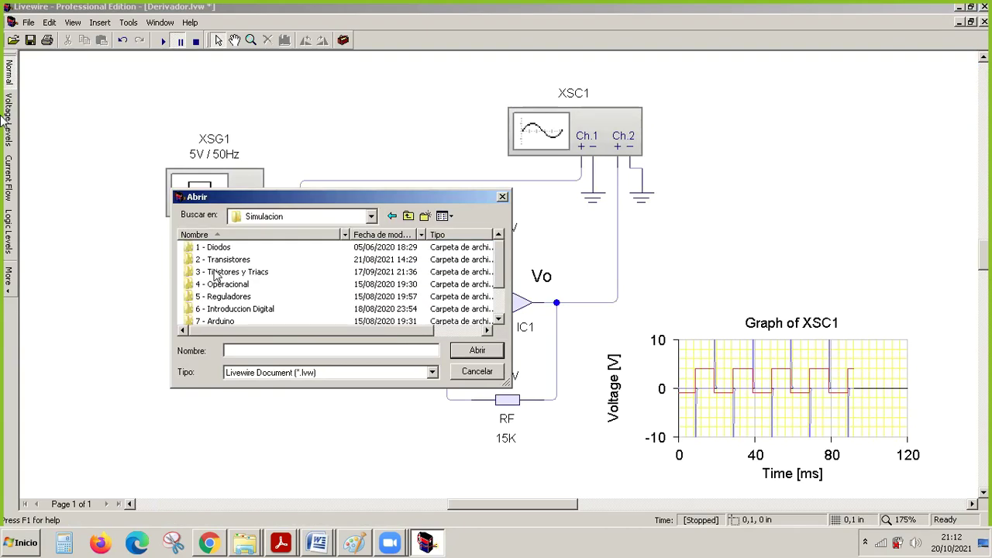
scroll(498, 269, down, 2)
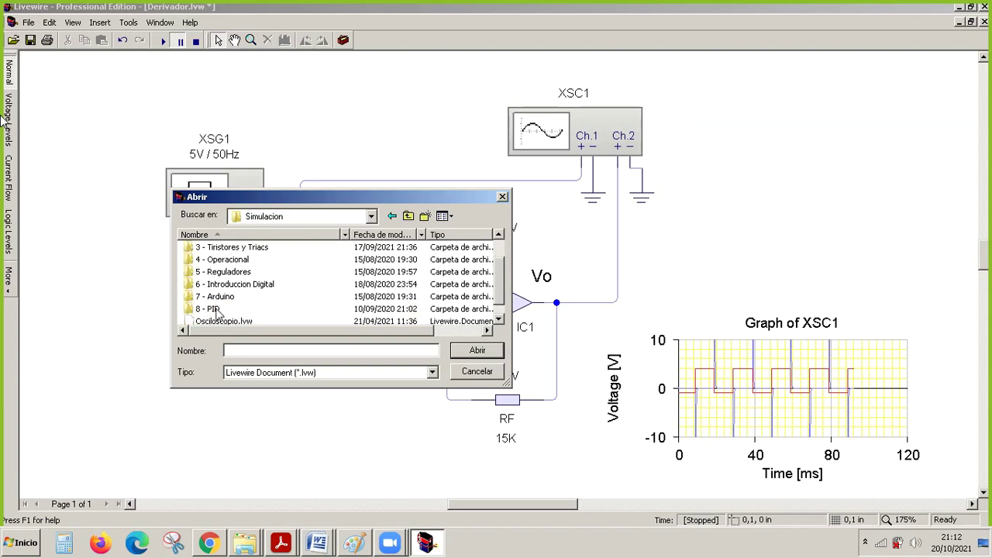
click(218, 310)
double_click(218, 310)
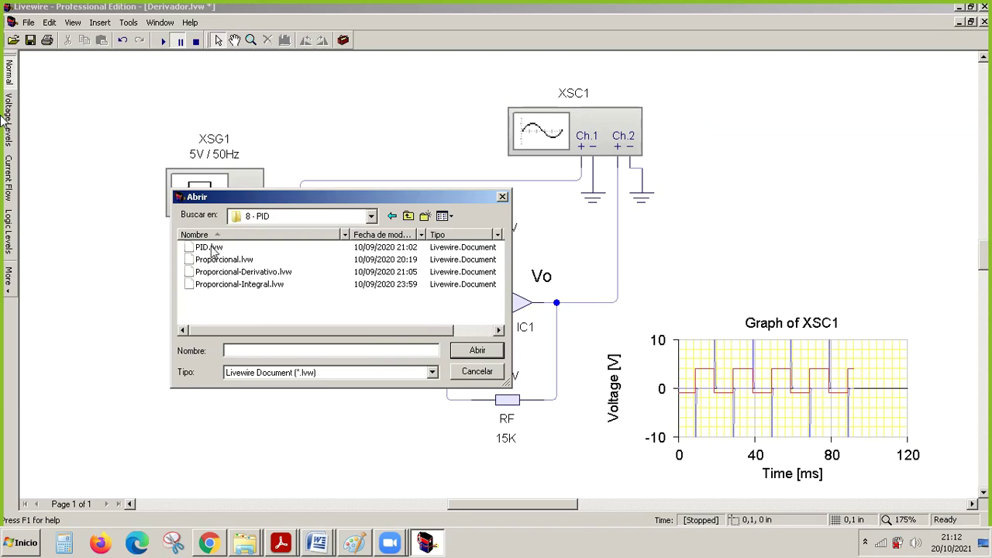
click(209, 248)
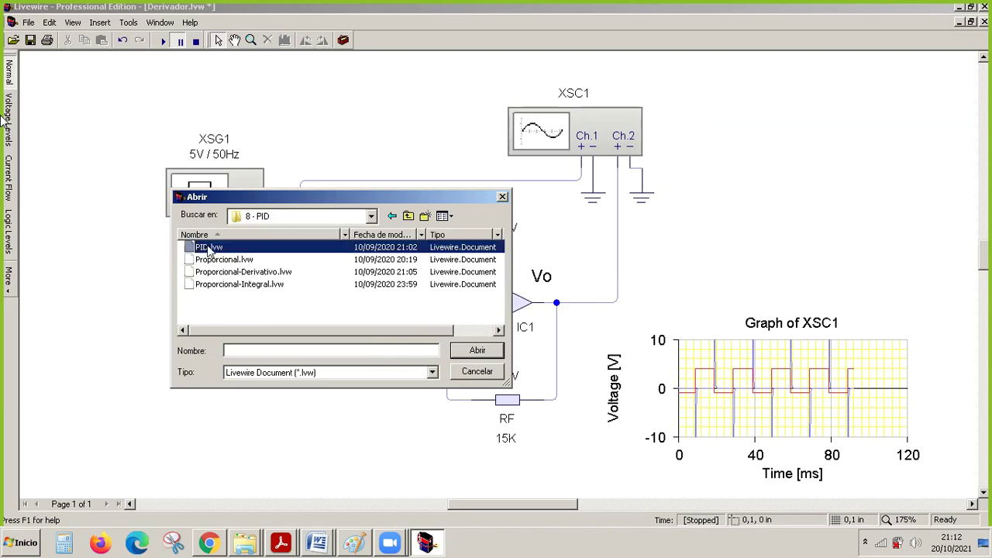
click(476, 351)
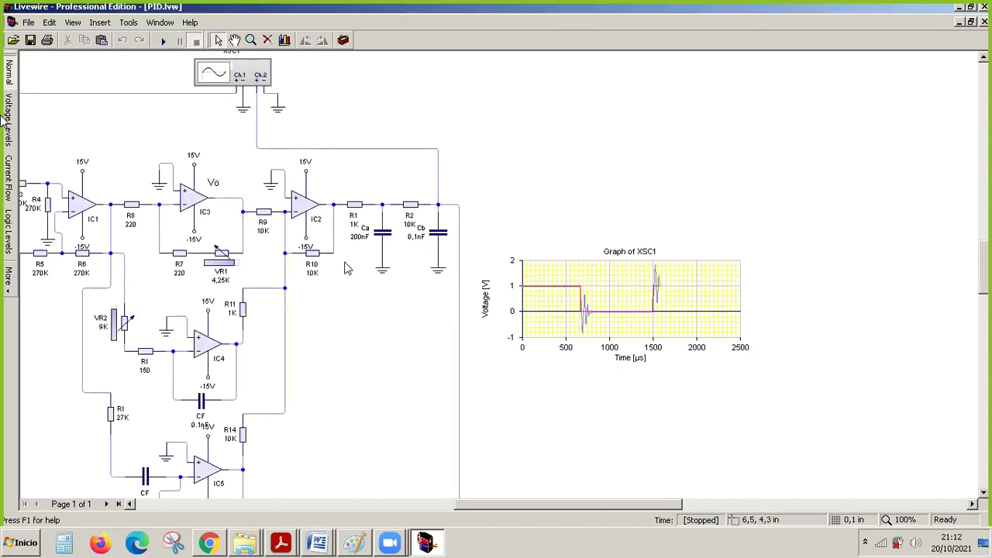
Step: Set the document zoom to 75% and position the page to show the whole PID circuit with its graph
click(250, 41)
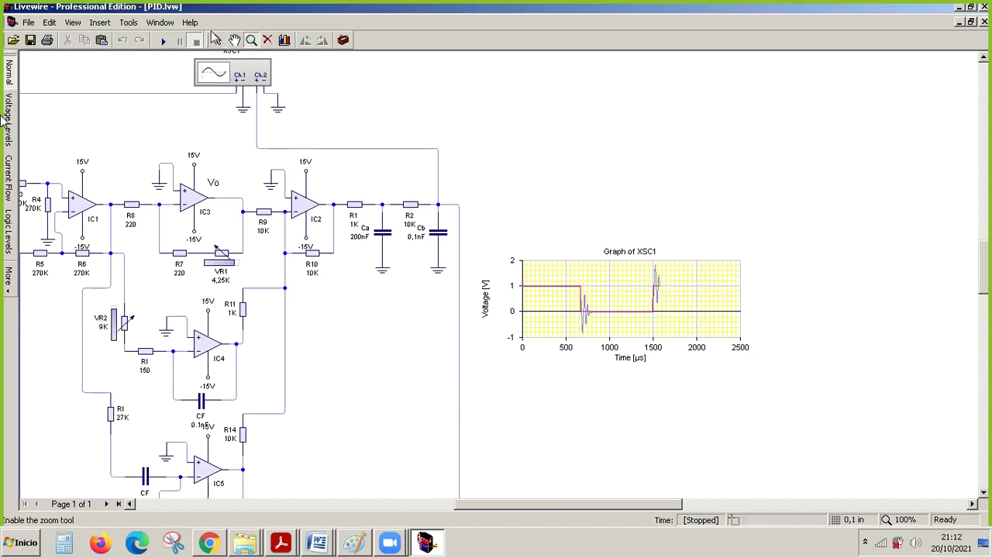
click(73, 23)
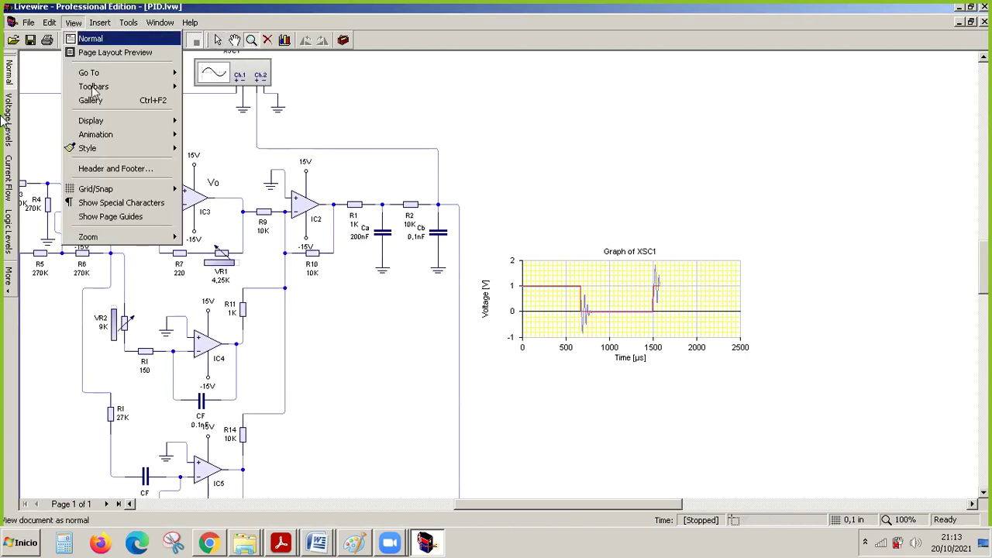
mouse_move(147, 238)
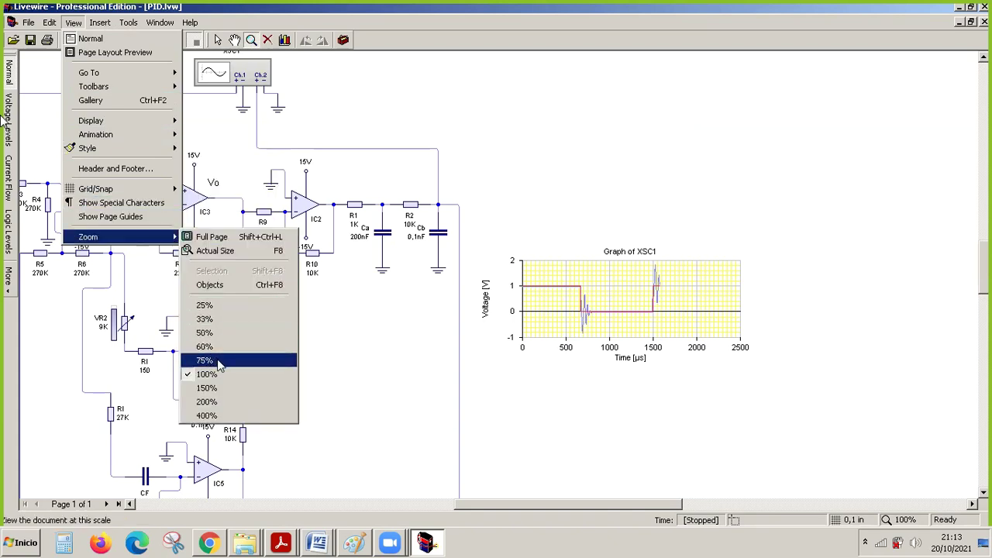
click(206, 360)
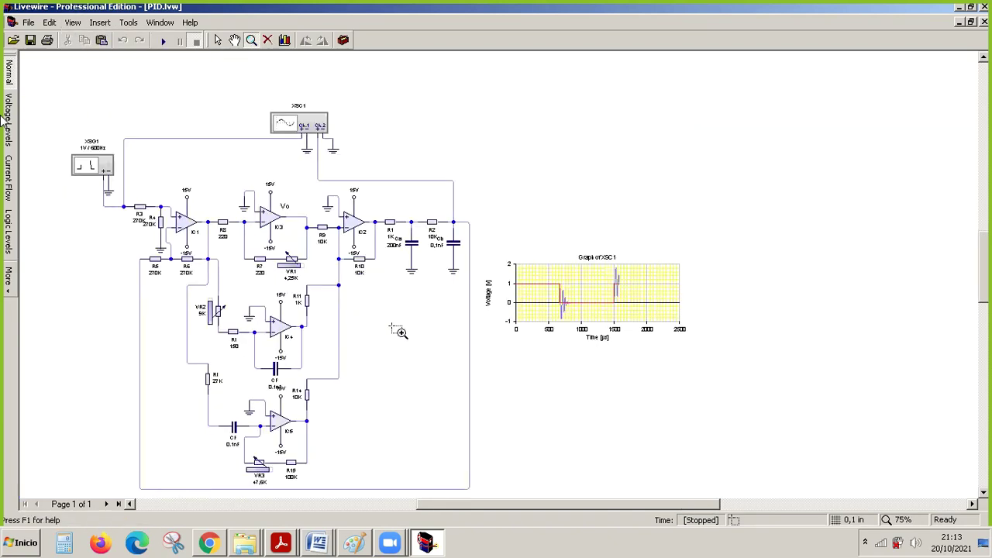
click(235, 40)
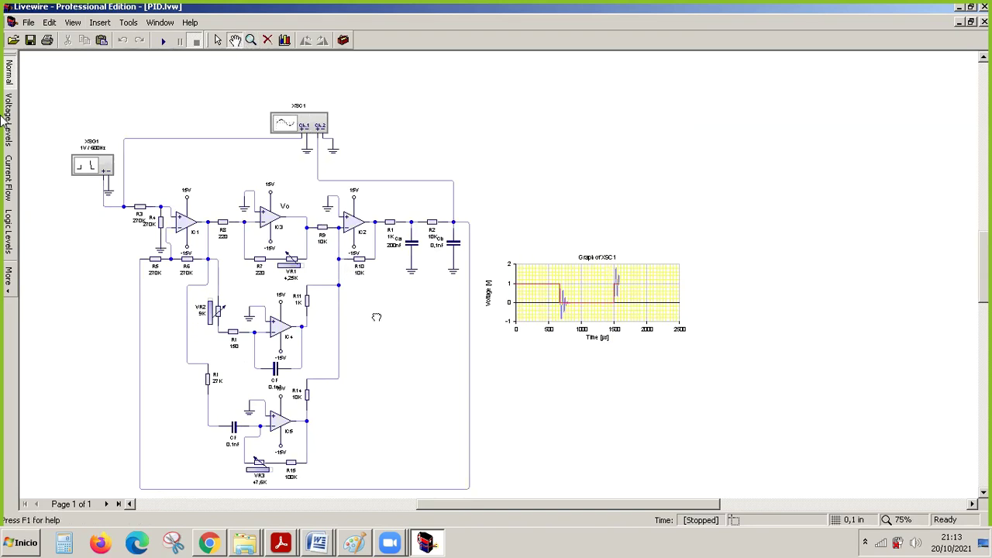
drag(378, 305, 385, 280)
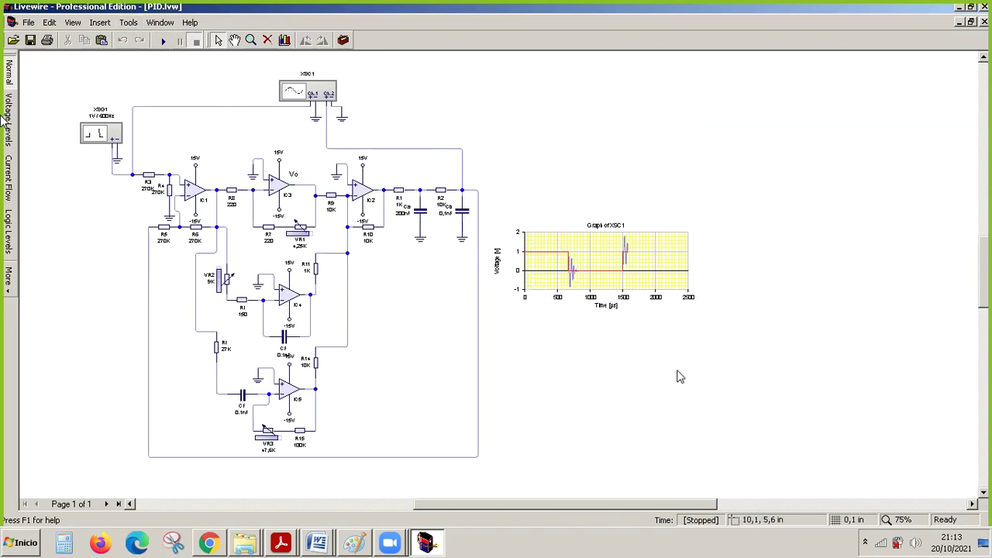
Step: Switch to Paint, paste the captured screen of the PID circuit and move the pasted image to show the complete schematic
click(354, 544)
key(ctrl+v)
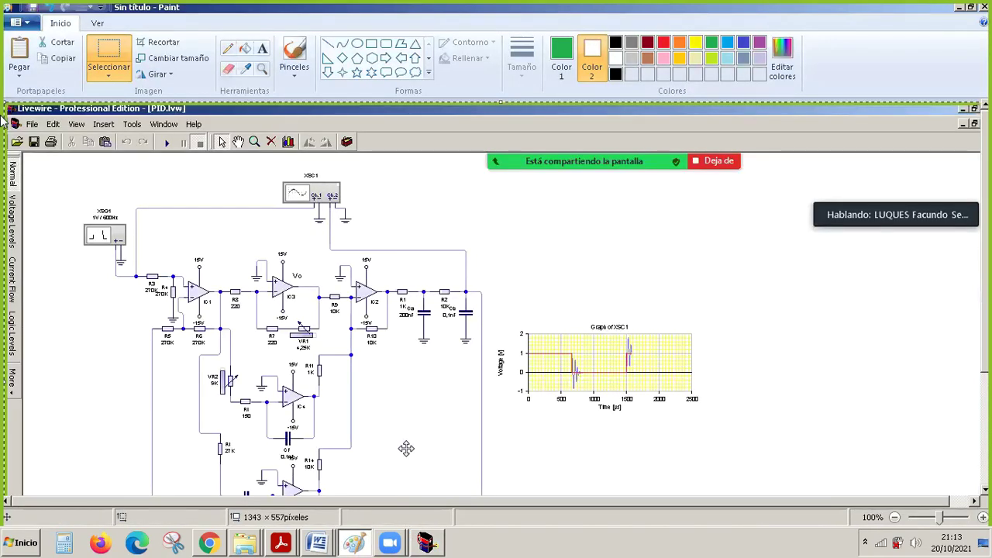
drag(417, 429, 455, 359)
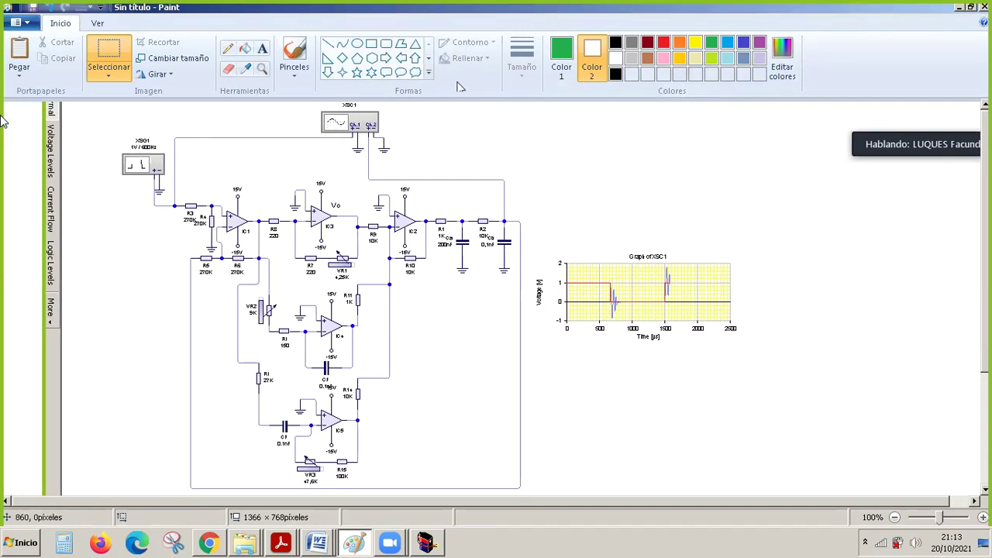
Step: Outline the output RC network with a green rectangle of about 115 × 92 px and draw another around signal generator XSG1
click(371, 43)
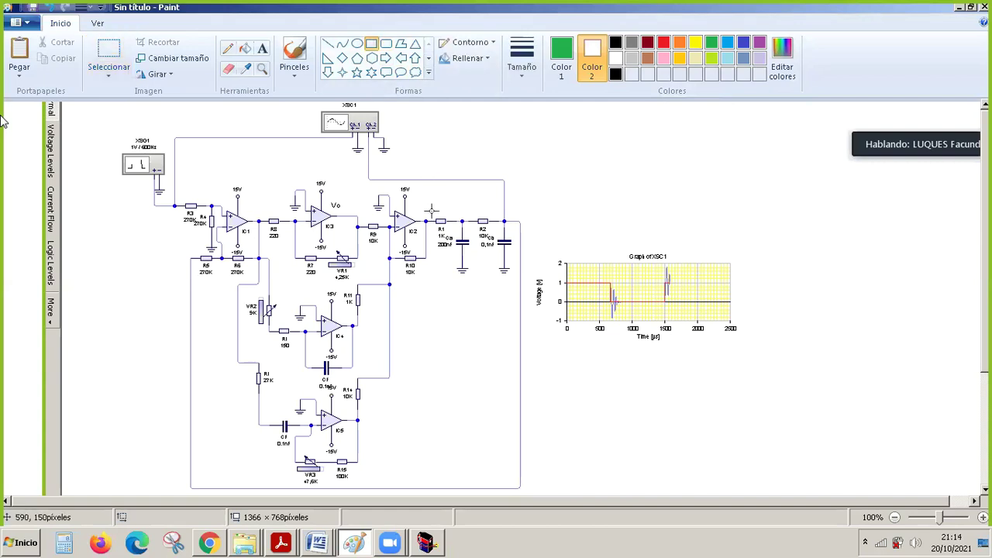
drag(431, 210, 515, 277)
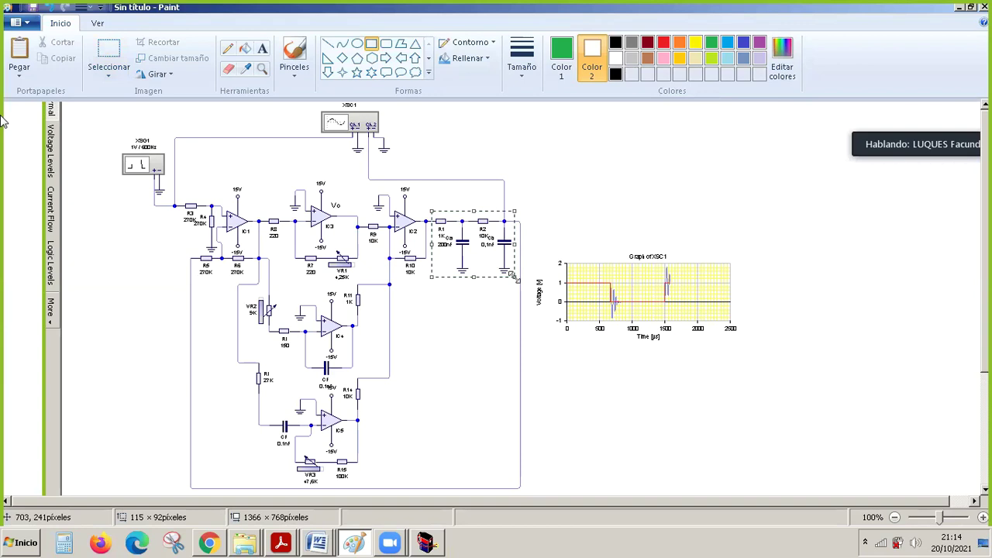
click(571, 236)
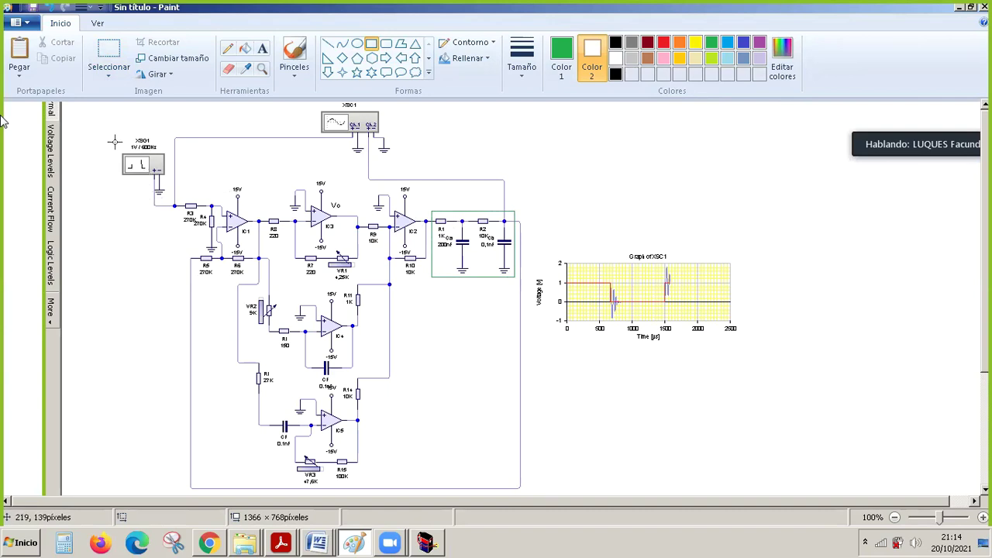
drag(114, 133, 171, 218)
click(139, 243)
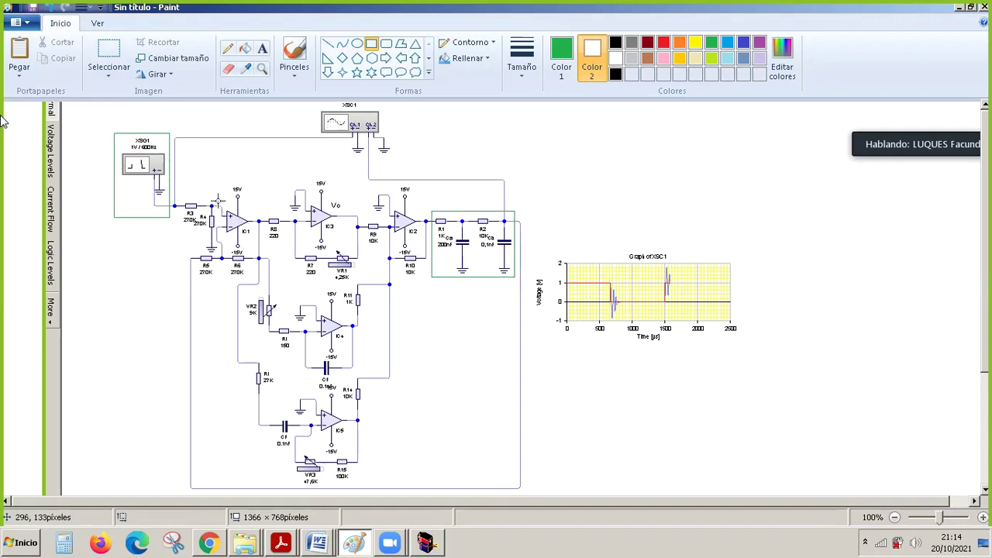
Step: Draw green rectangles around op-amp IC1, about 48 × 53 px, and op-amp IC3, about 64 × 52 px
mouse_move(219, 201)
mouse_down()
mouse_move(233, 230)
mouse_move(256, 241)
mouse_up()
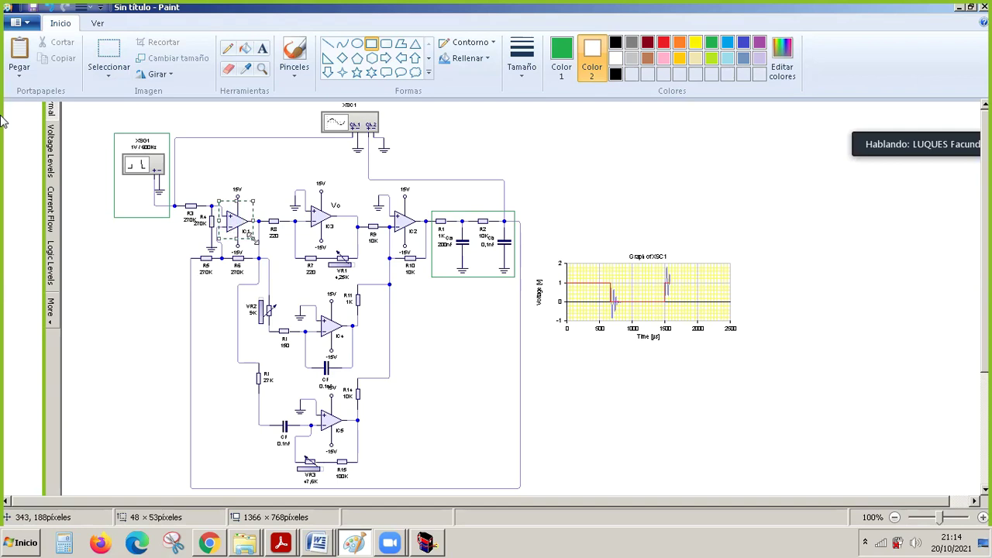
click(161, 249)
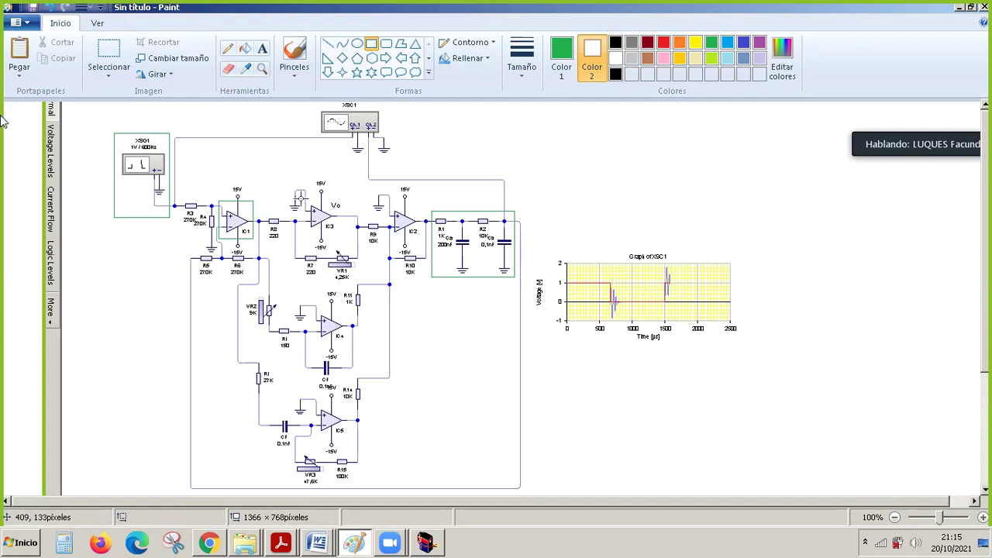
drag(301, 199, 349, 237)
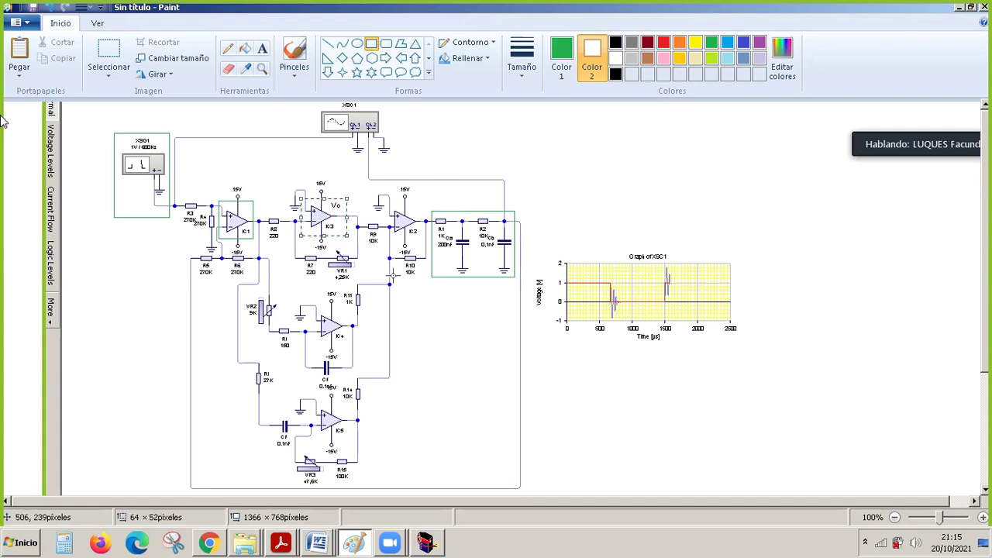
click(434, 327)
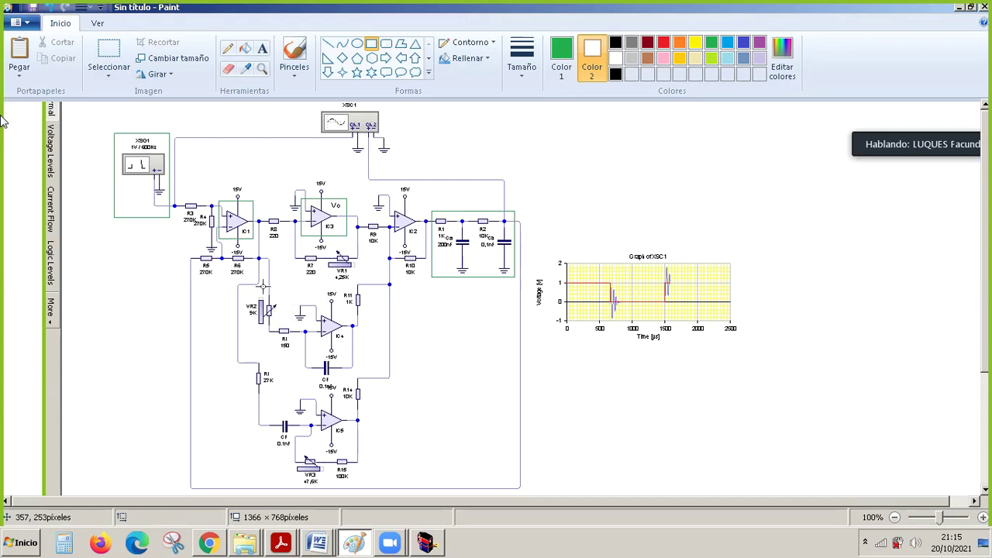
Step: Outline the IC4 stage with a green rectangle of about 143 × 80 px and draw another around the IC5 stage
drag(265, 289, 369, 345)
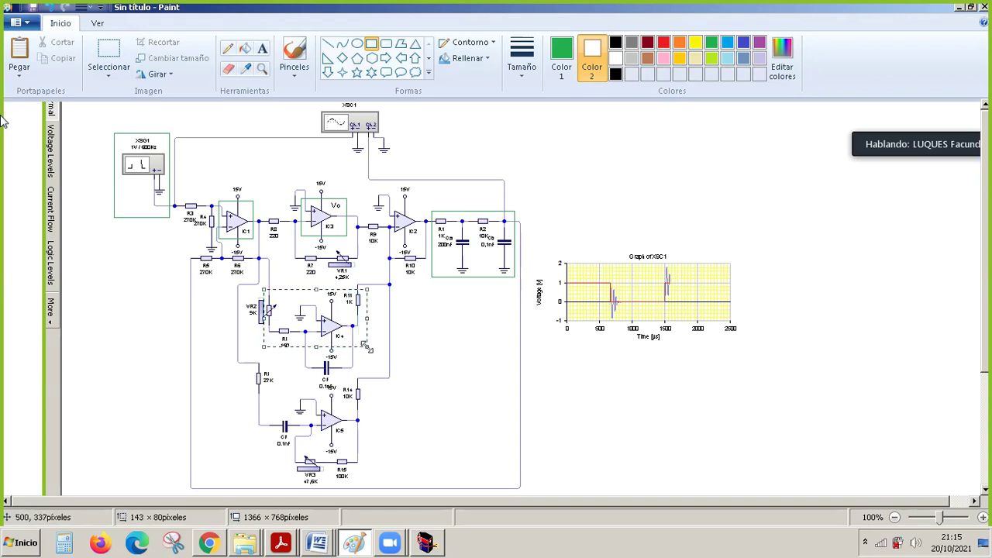
click(420, 347)
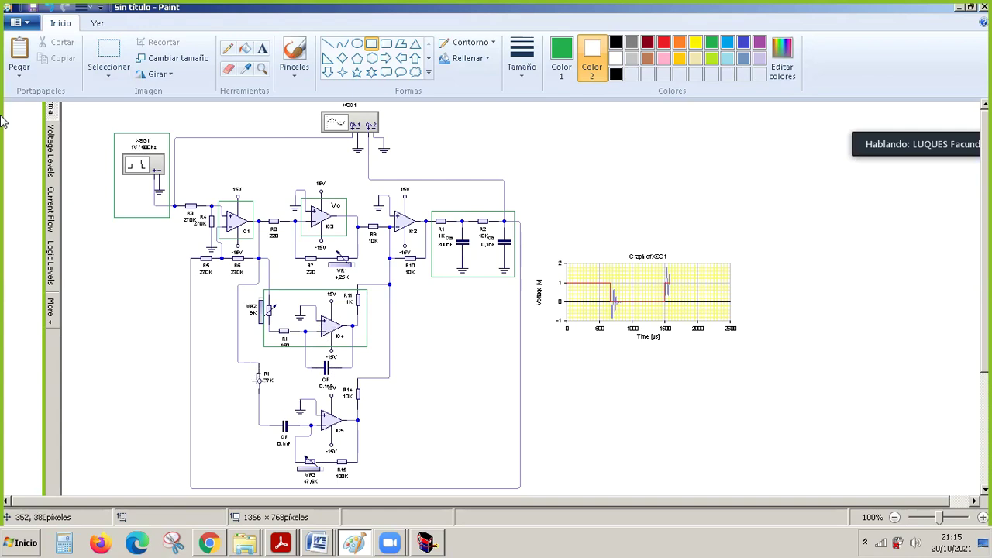
drag(272, 396, 381, 440)
click(422, 433)
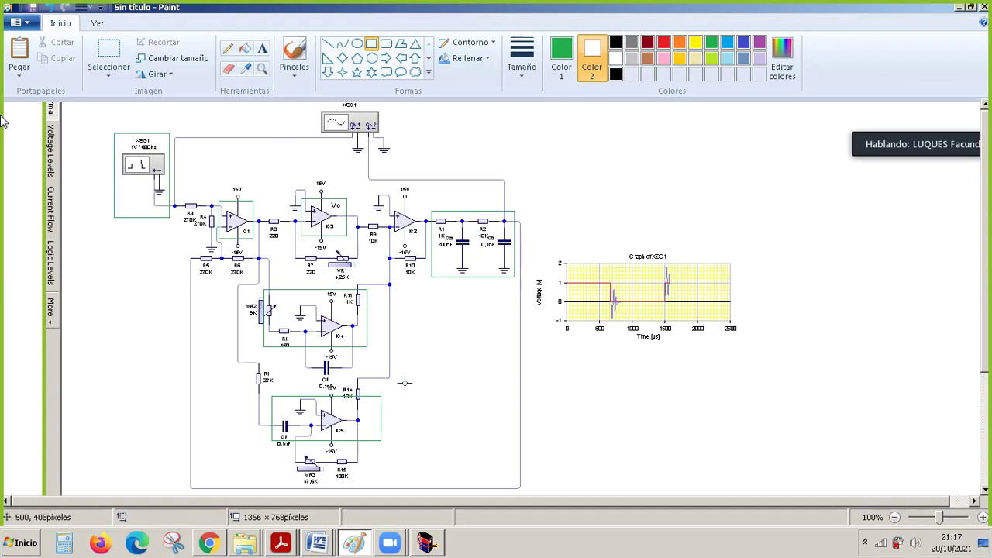
Step: Switch to Livewire, run the PID simulation and set VR1 to 4,5K, VR2 to 7,5K and VR3 to 25,2K
click(422, 542)
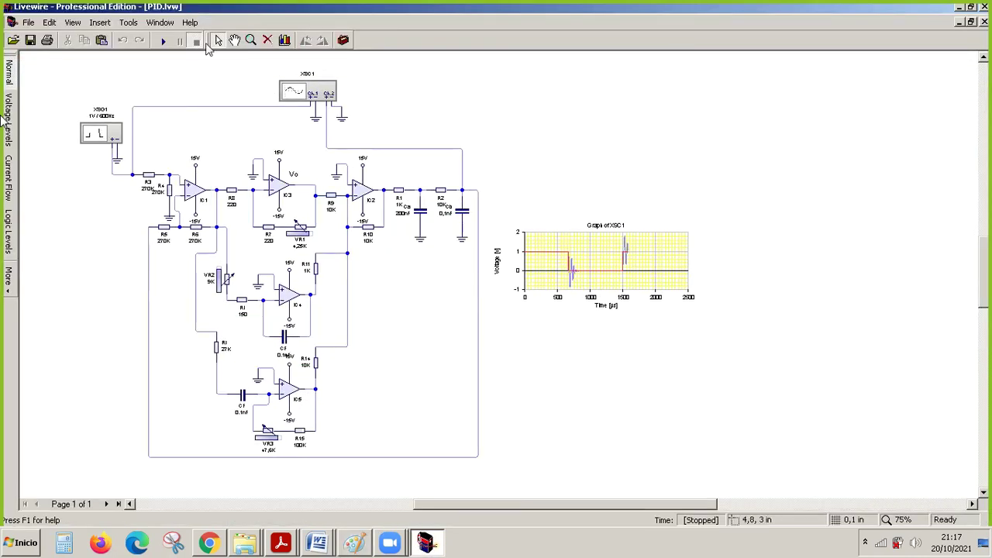
click(163, 42)
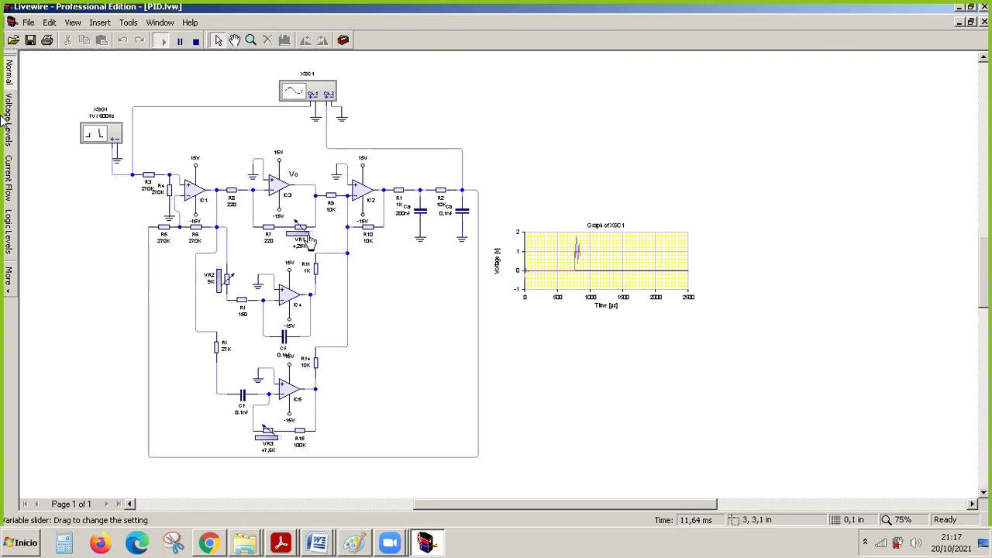
mouse_move(308, 242)
mouse_down()
mouse_move(295, 245)
mouse_move(310, 242)
mouse_up()
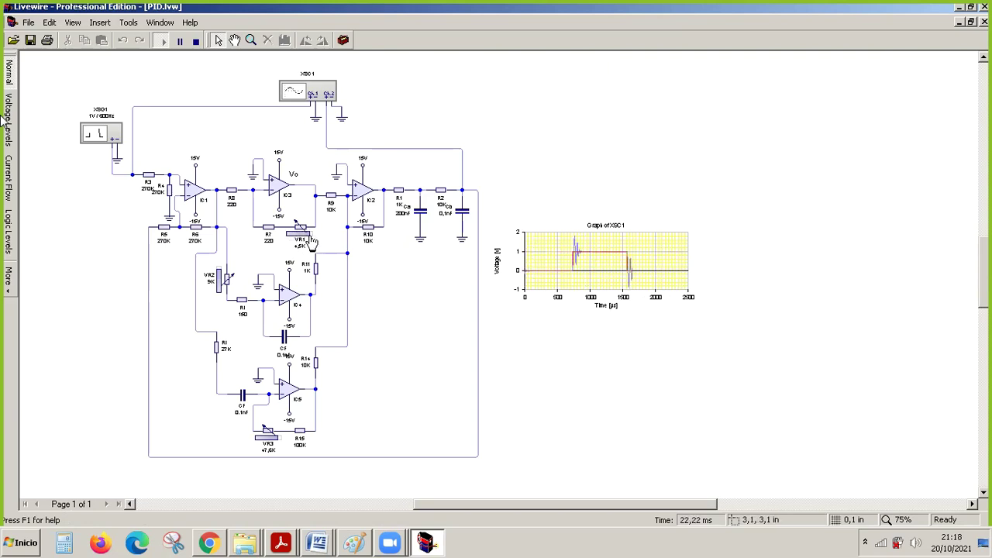
mouse_move(222, 280)
mouse_down()
mouse_move(222, 293)
mouse_move(220, 277)
mouse_up()
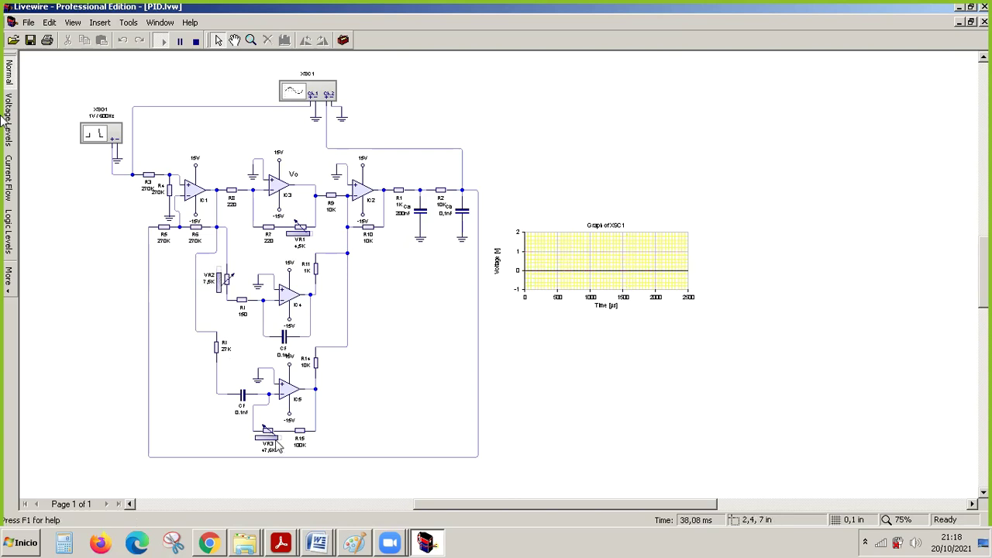
drag(276, 448, 263, 444)
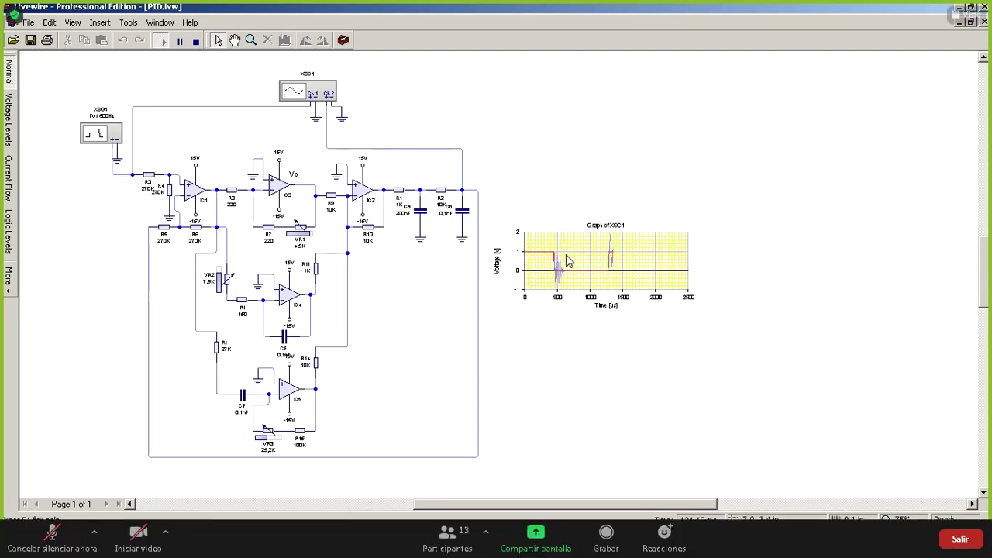
Step: Toggle the Zoom meeting microphone to speak and stop the running PID circuit simulation
click(29, 535)
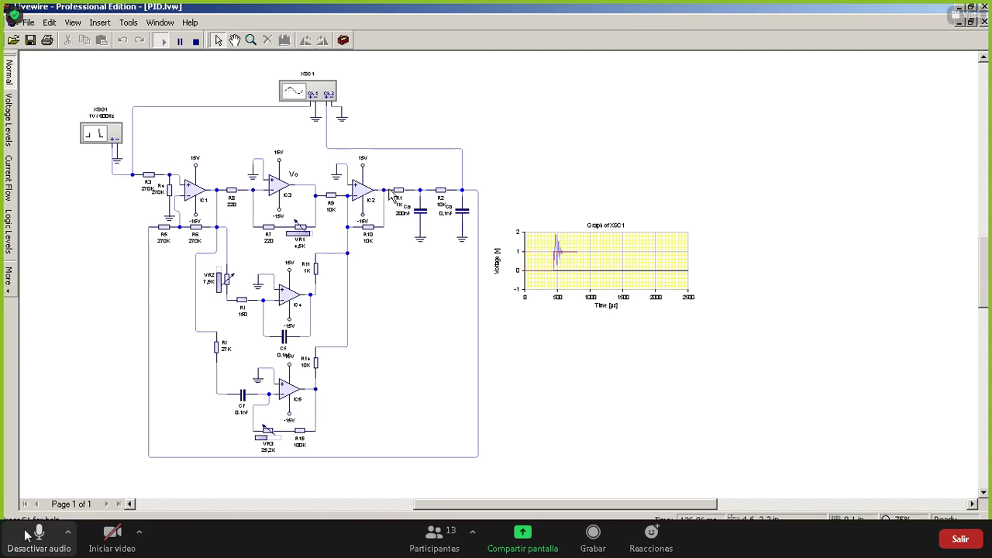
click(29, 534)
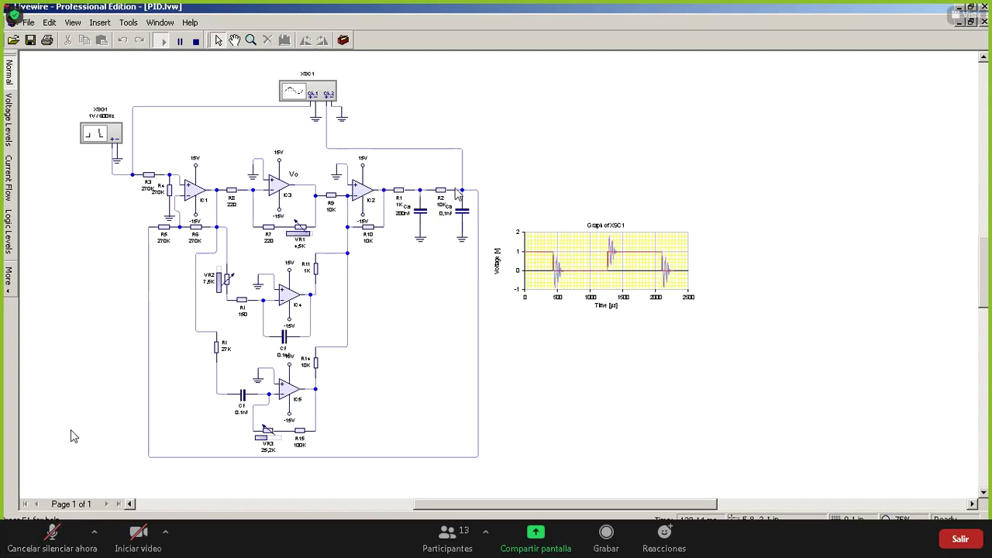
key(alt+a)
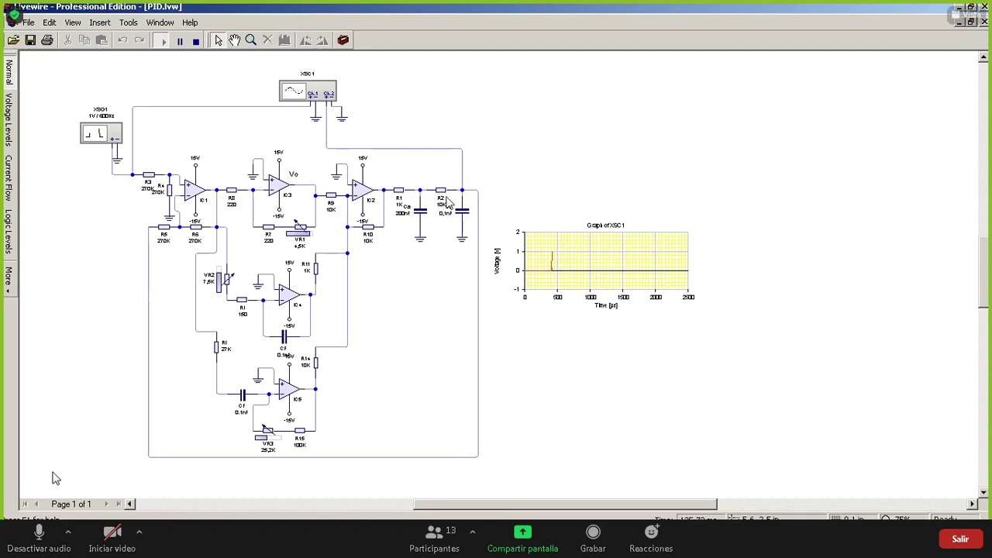
click(198, 43)
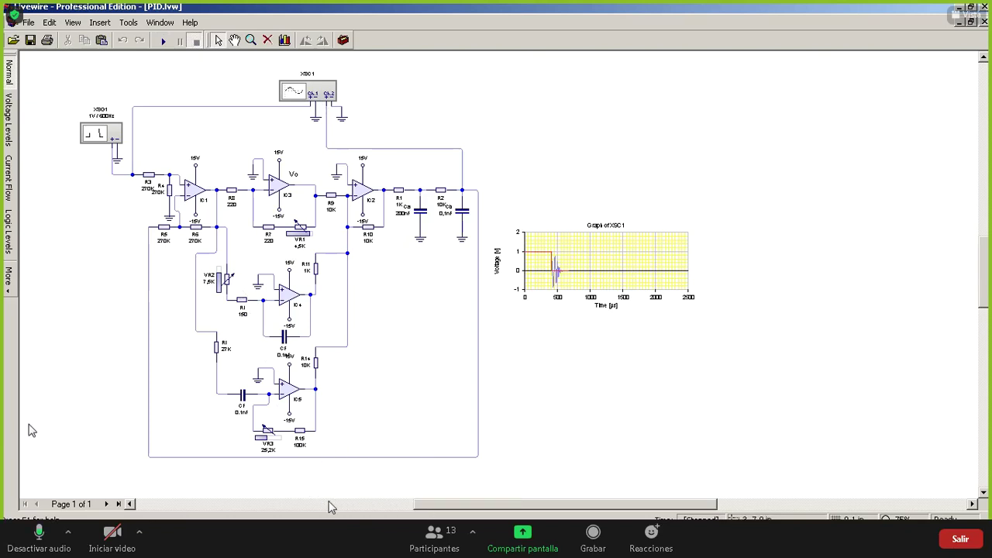
click(39, 535)
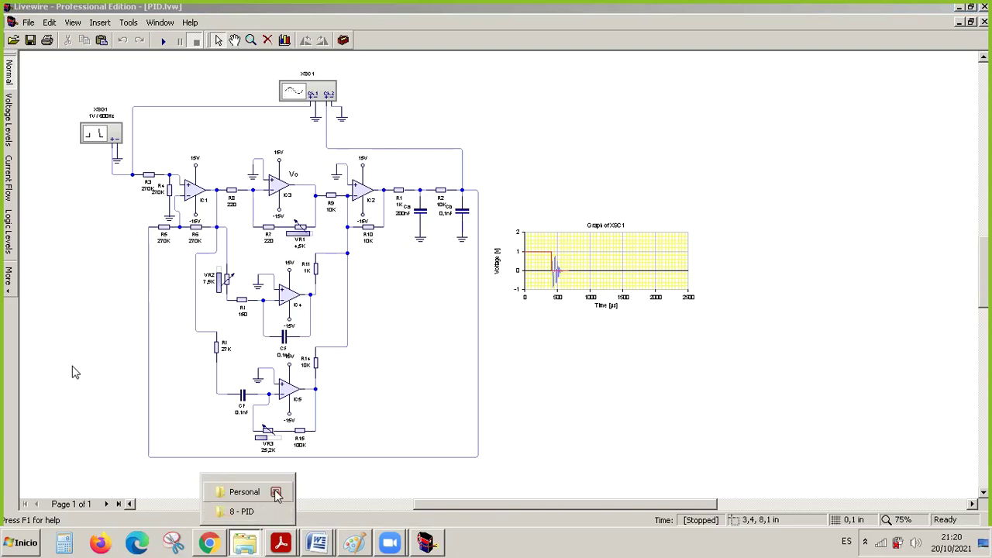
Step: Close the Personal folder window and switch to the 8 - PID folder window in Explorer
click(276, 494)
click(248, 510)
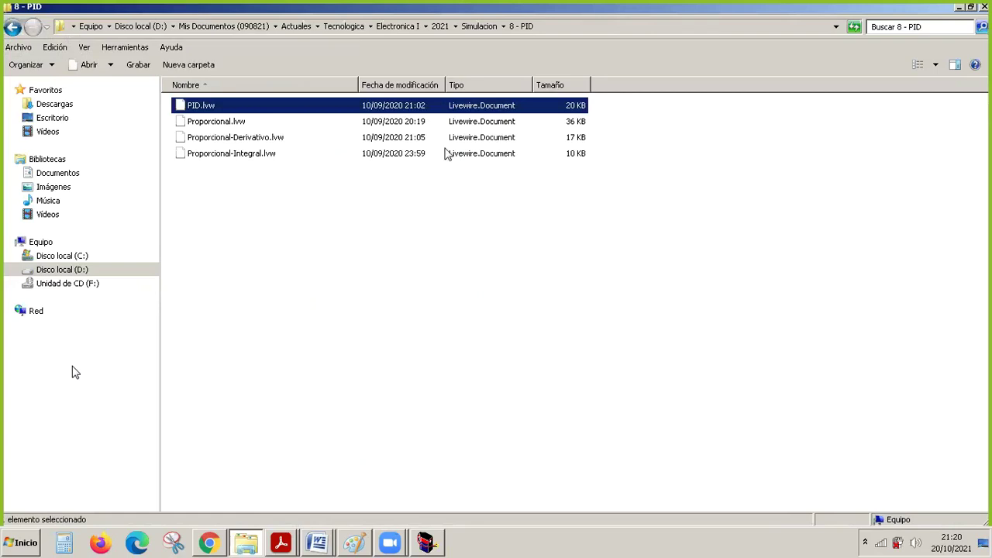
mouse_move(58, 518)
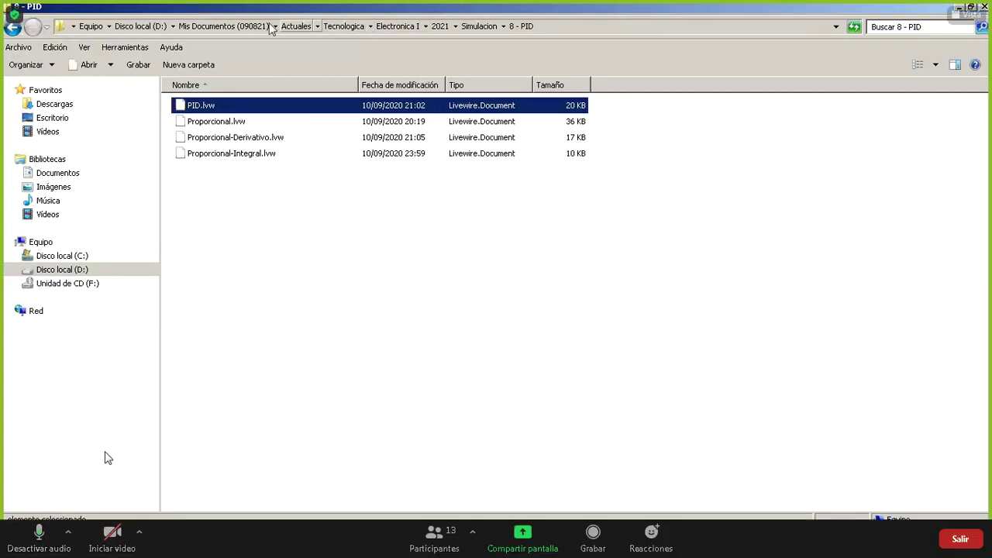
mouse_move(106, 447)
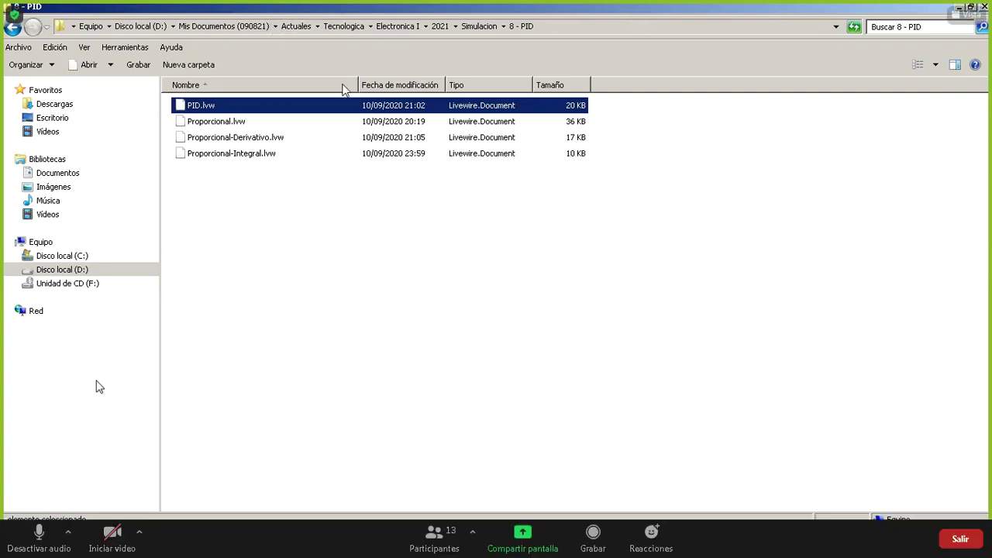
Step: Unmute the Zoom meeting microphone briefly and mute it again
click(41, 534)
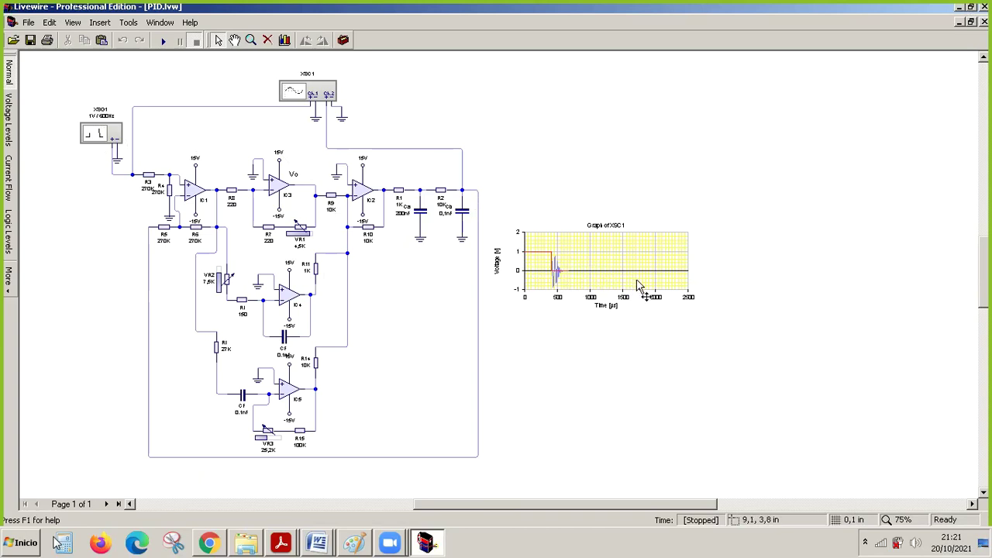
mouse_move(58, 542)
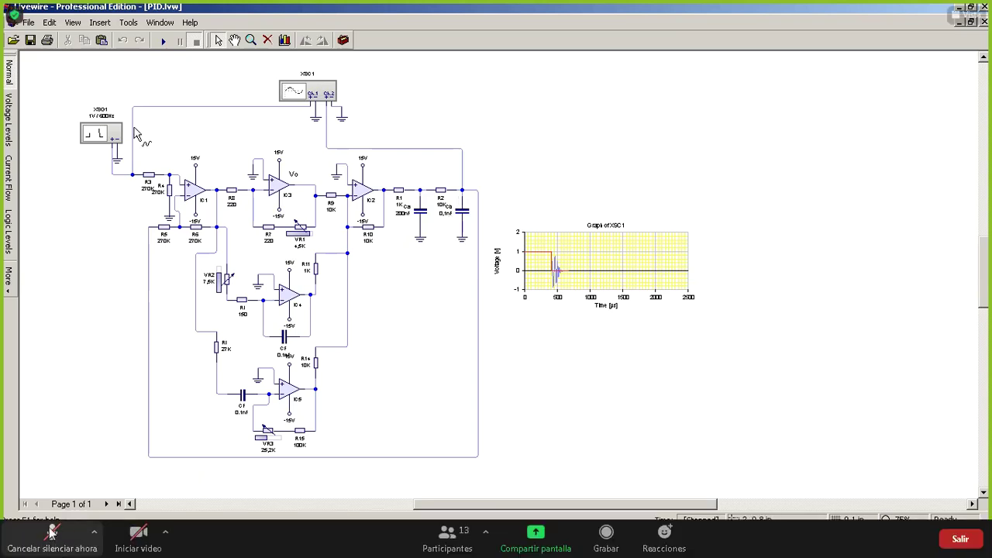
click(50, 533)
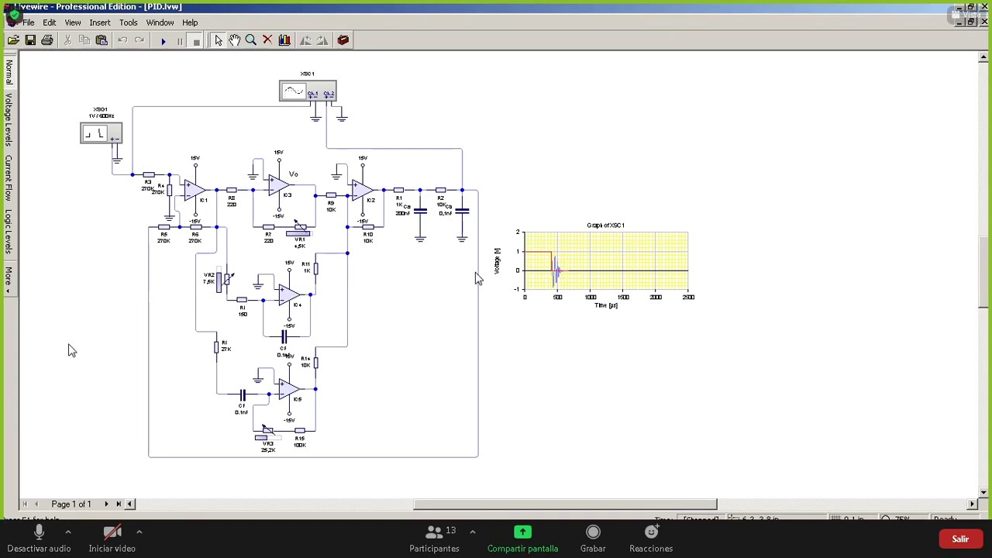
click(40, 533)
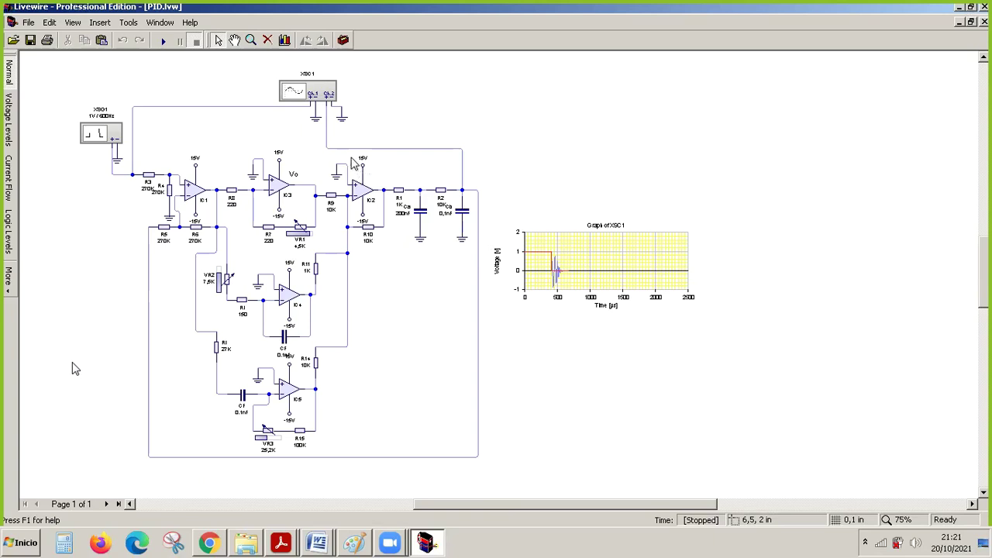
Step: Review the waveform, voltage, frequency and duty cycle of signal generator XSG1 and accept its properties
double_click(101, 135)
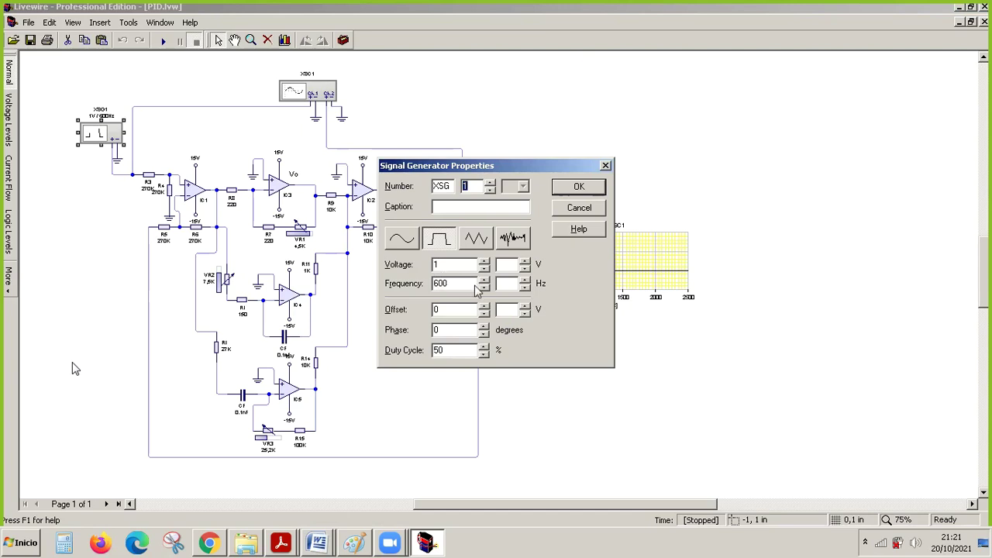
click(578, 188)
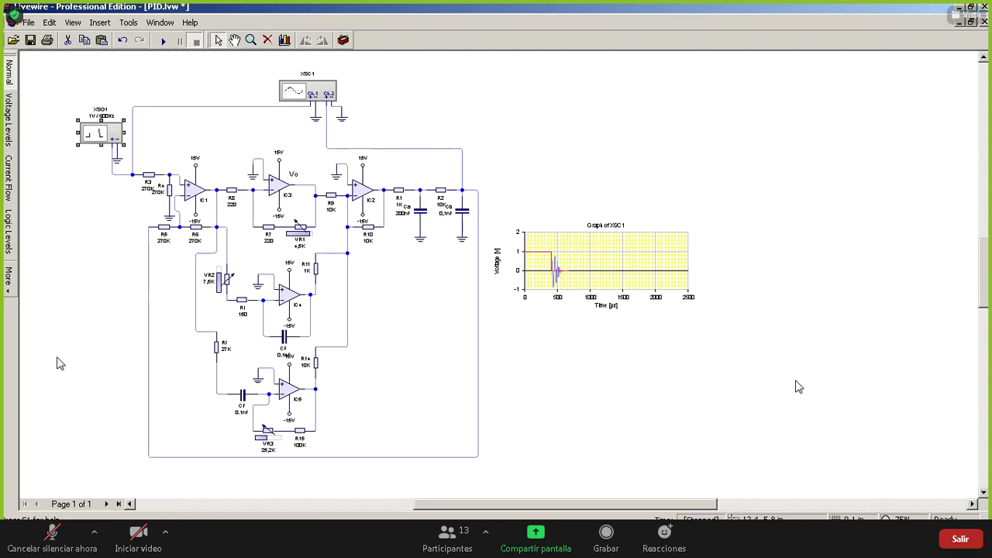
Step: Toggle the Zoom meeting microphone to speak, leave it muted, and deselect the signal generator in the circuit
click(52, 535)
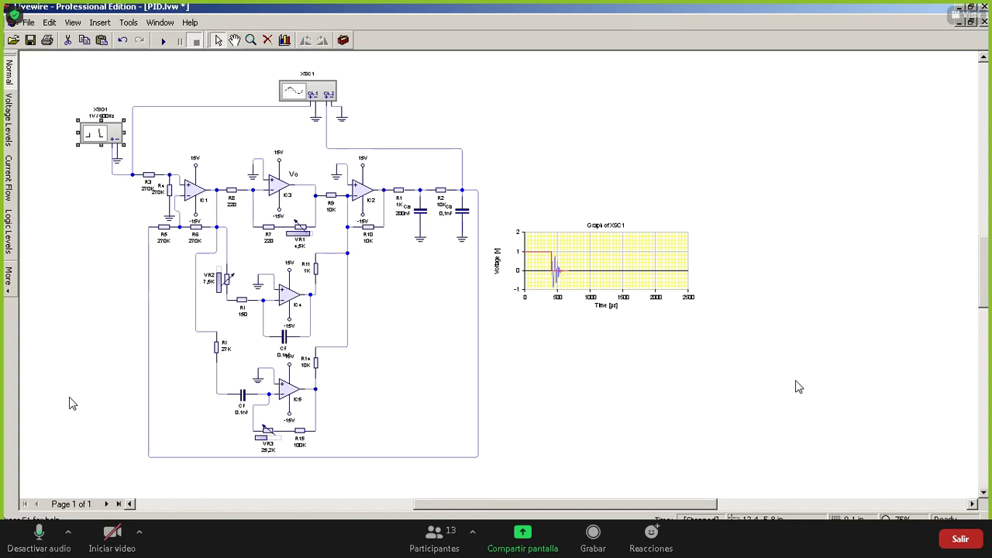
click(39, 533)
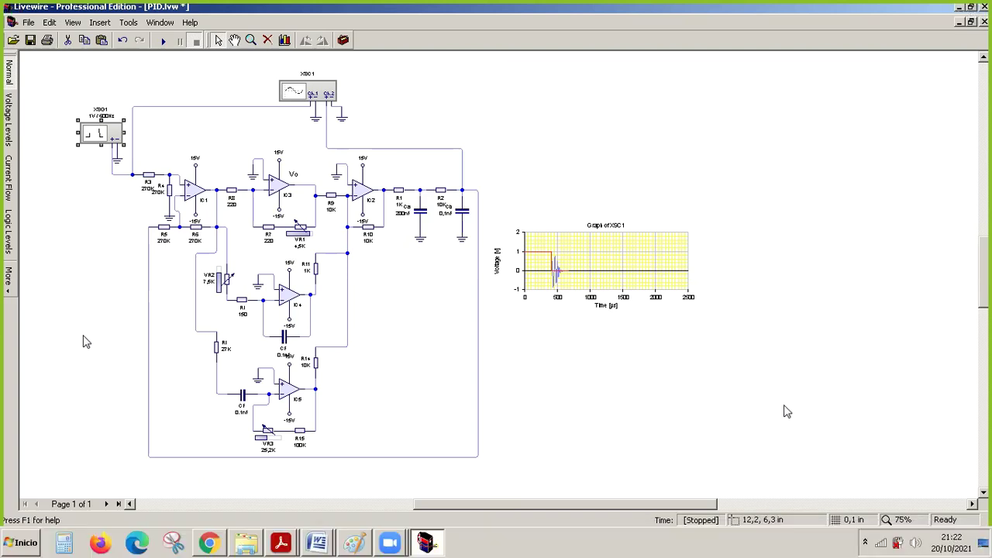
mouse_move(66, 486)
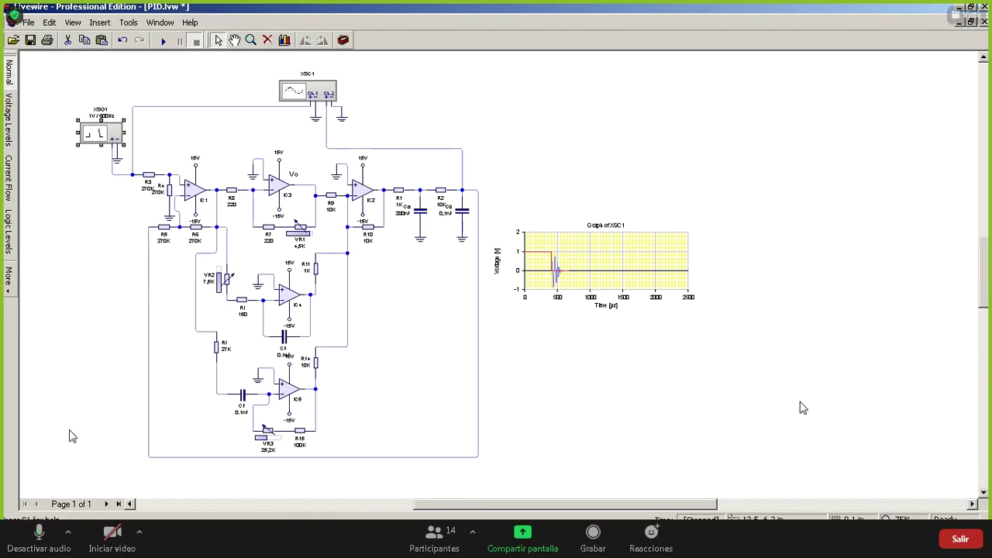
key(alt+a)
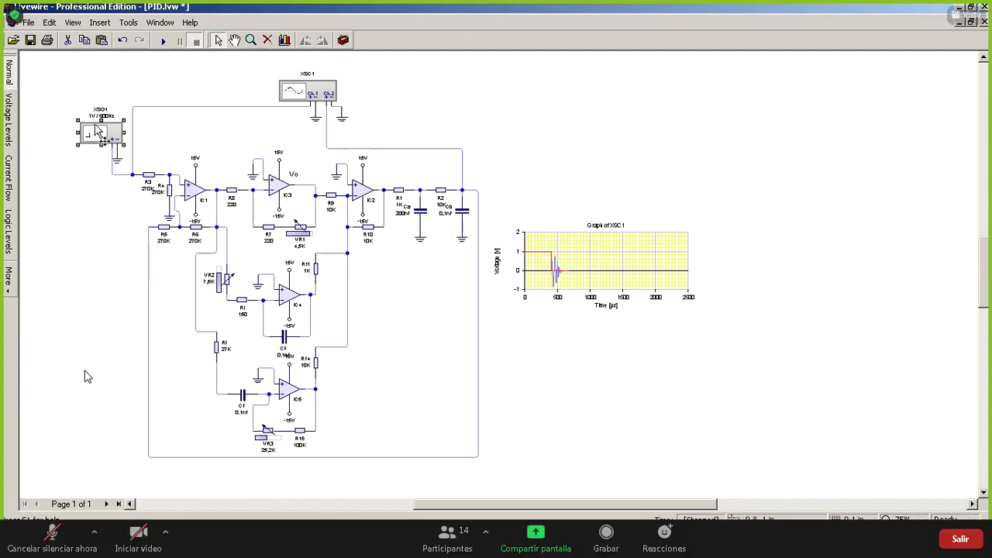
click(85, 171)
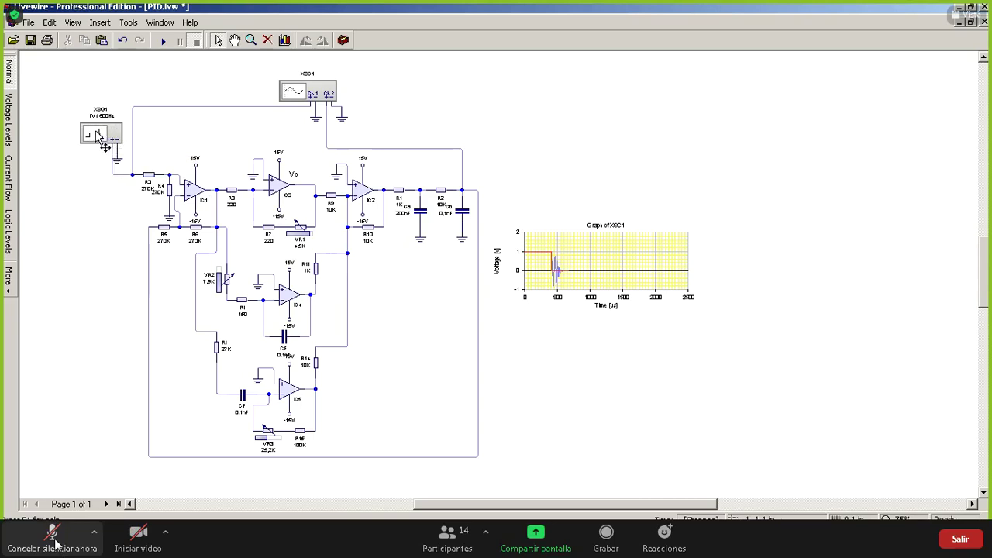
Step: Unmute the Zoom meeting microphone to speak and mute it again
click(52, 535)
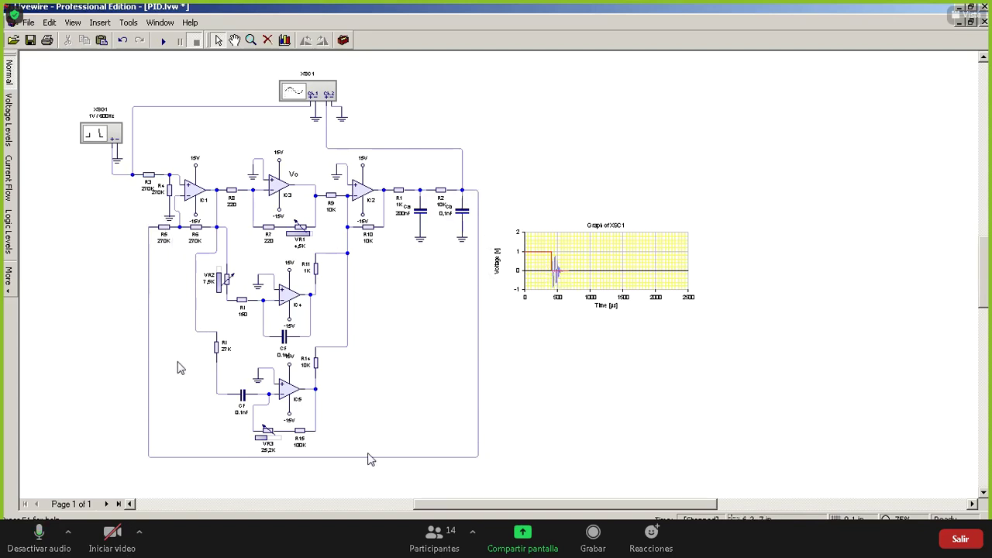
click(40, 533)
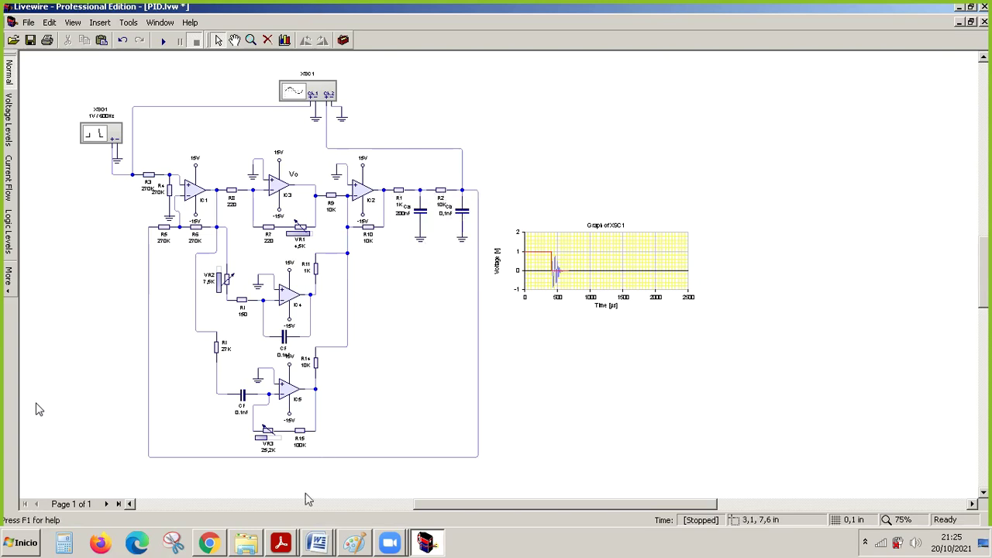
mouse_move(250, 543)
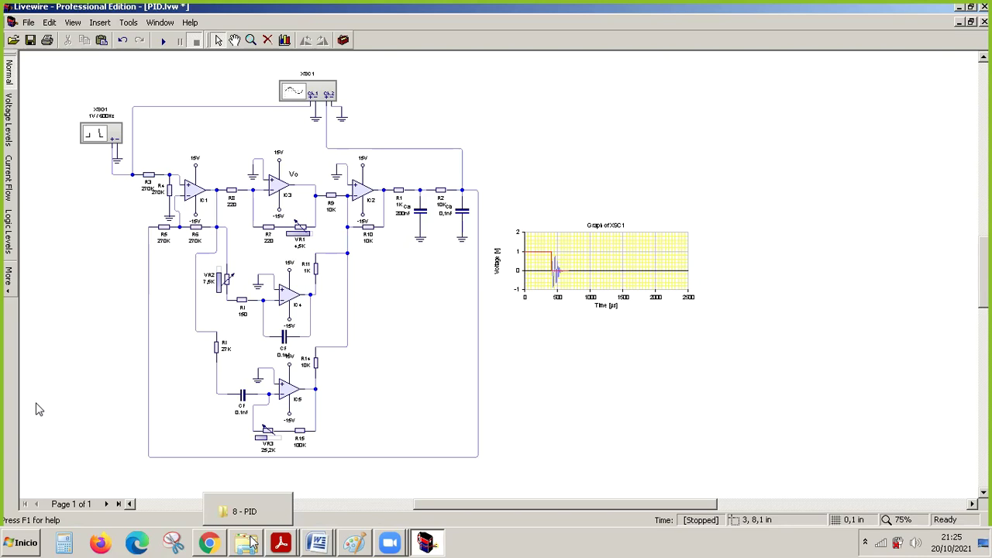
click(250, 543)
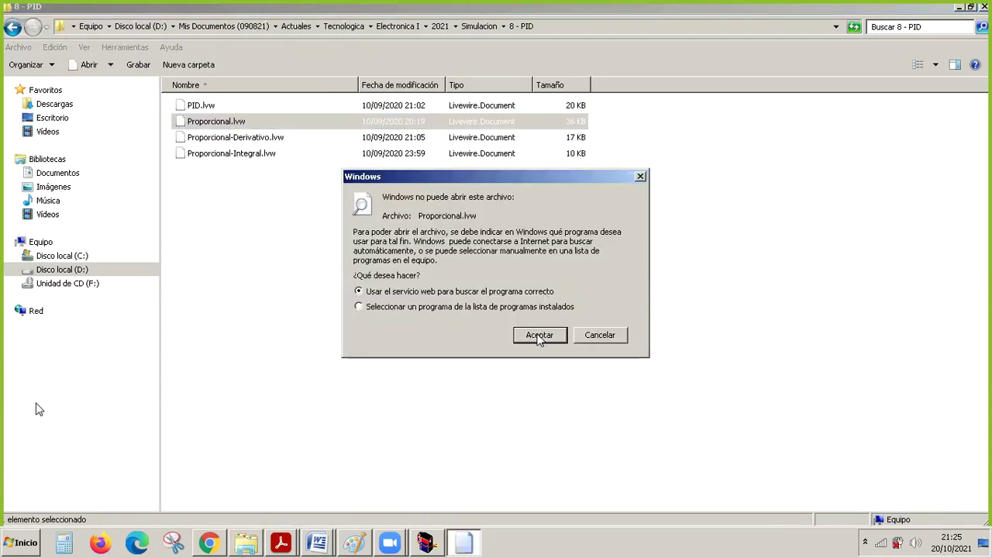
click(600, 335)
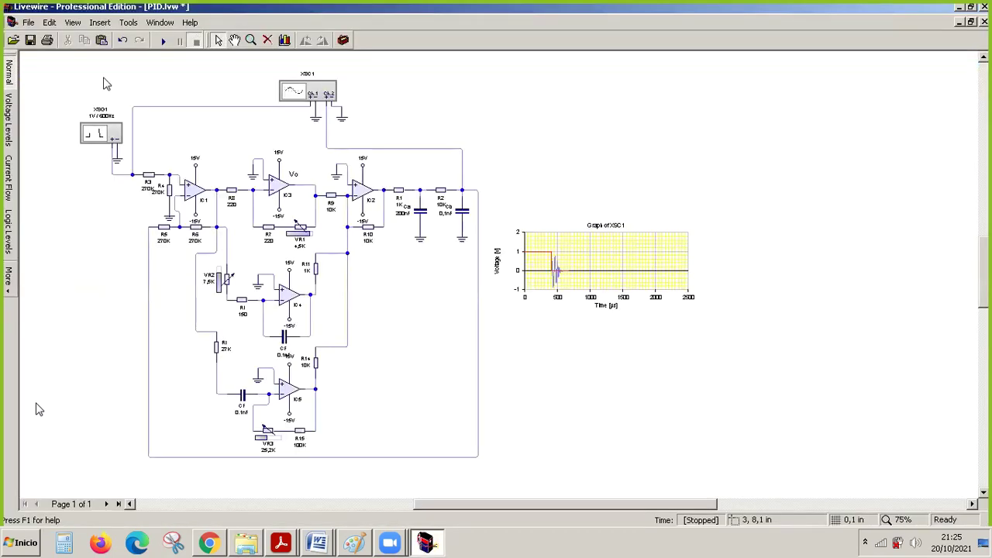
Step: Open Proporcional.lvw from the 8 - PID folder in Livewire and bring the whole circuit into view
click(13, 41)
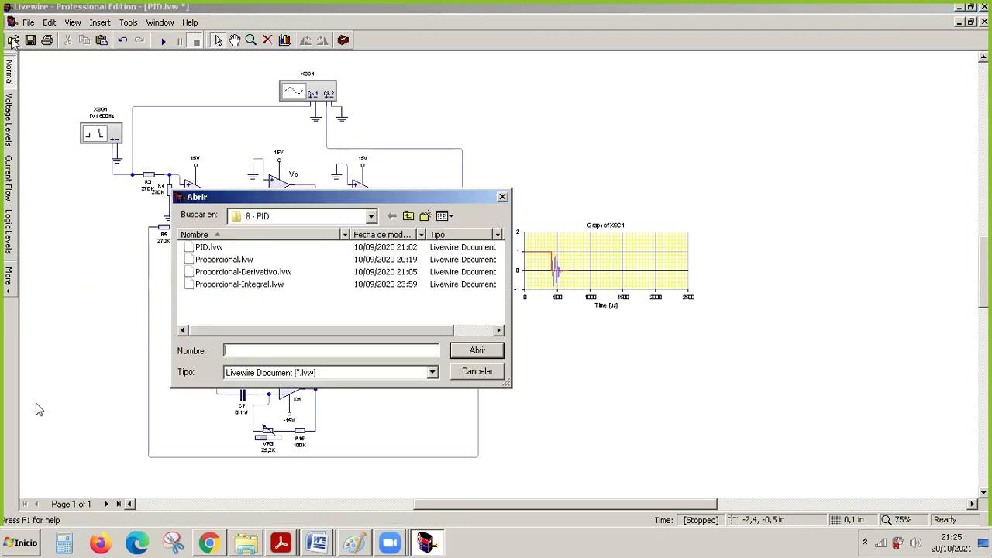
click(240, 260)
click(477, 350)
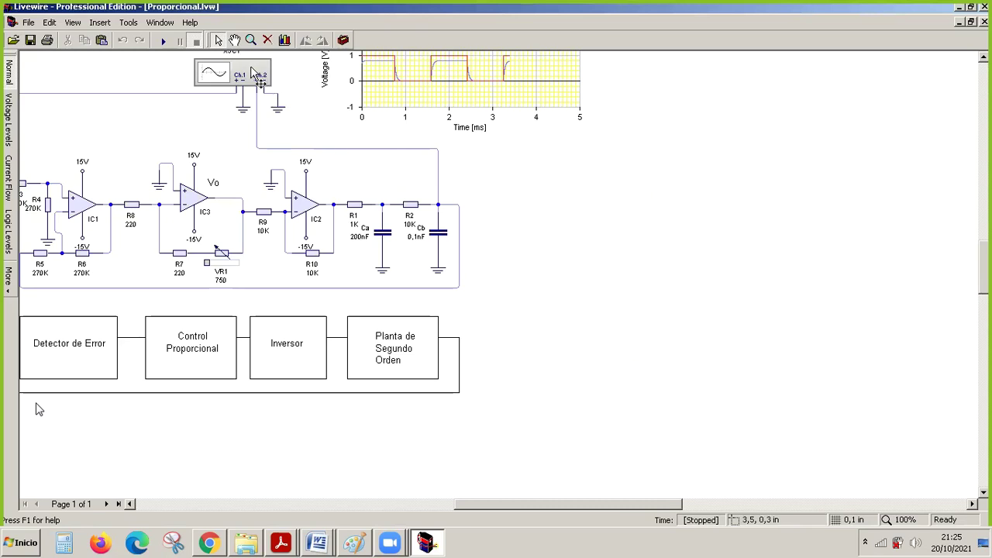
click(235, 39)
drag(228, 133, 401, 207)
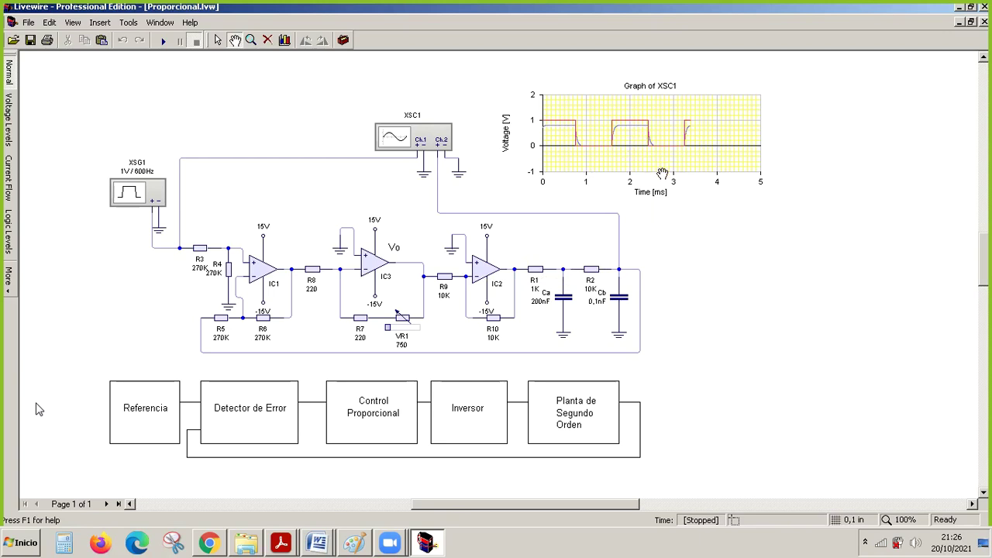
Step: Simulate the proportional circuit with VR1 at 4,5K and at 750, briefly unmuting the Zoom microphone in between, and stop the simulation
click(162, 40)
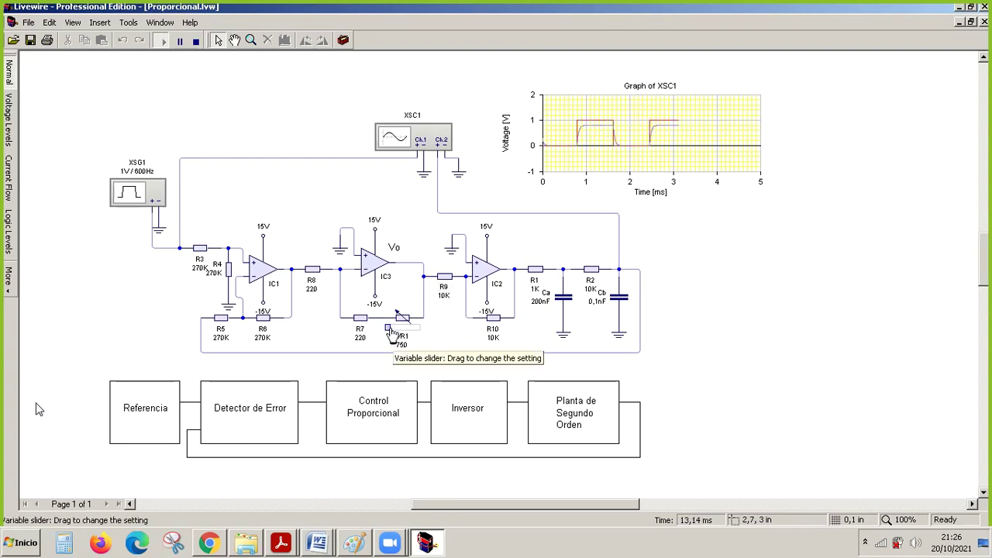
drag(395, 333, 419, 337)
click(53, 534)
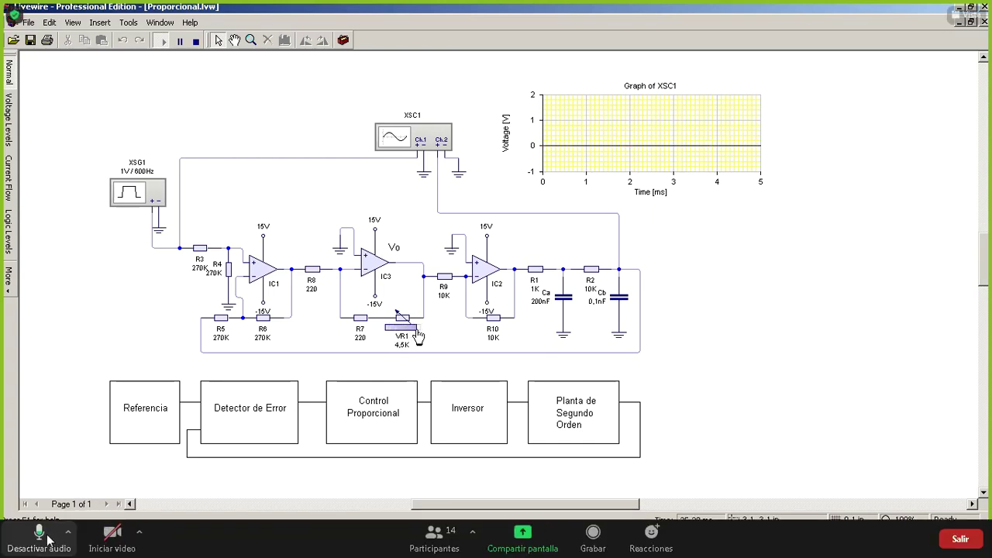
click(51, 536)
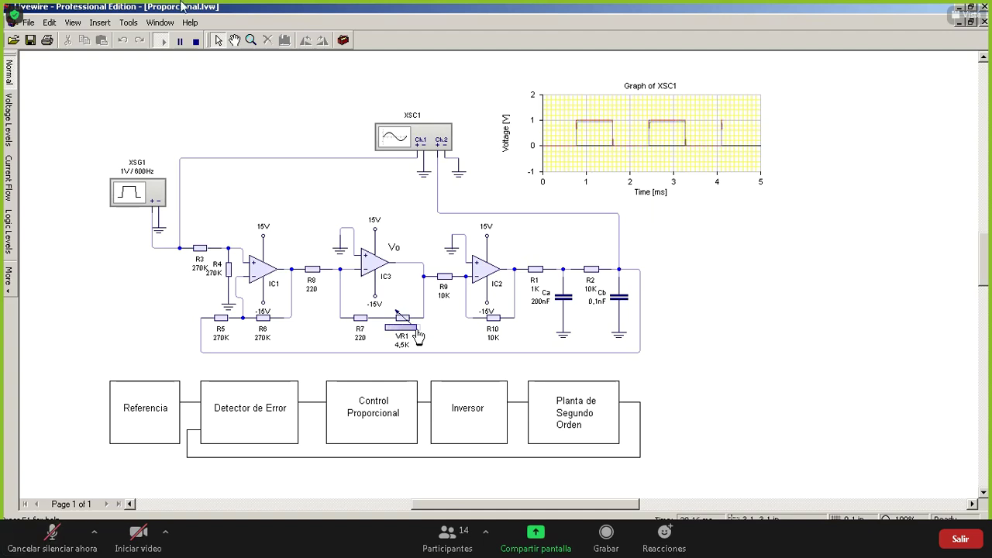
drag(419, 337, 391, 330)
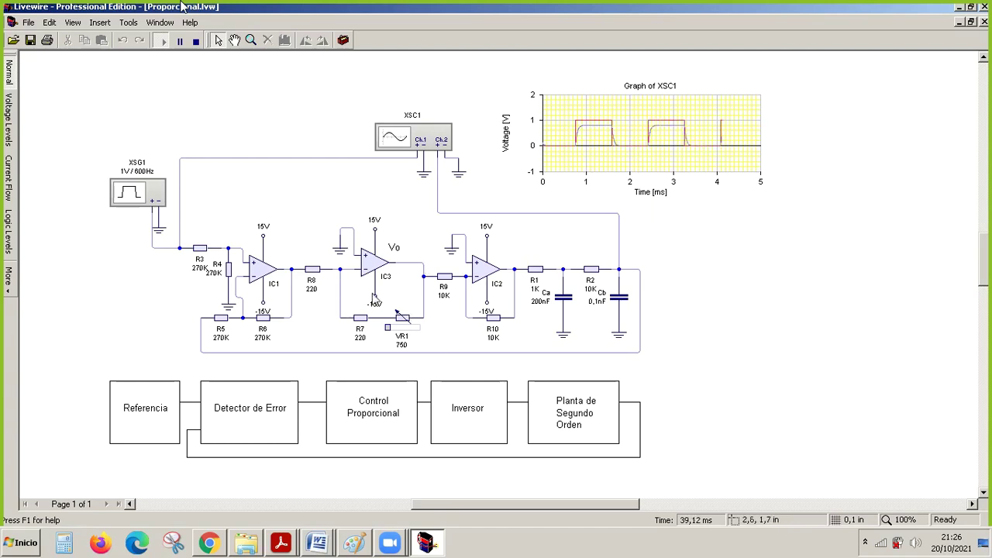
click(196, 41)
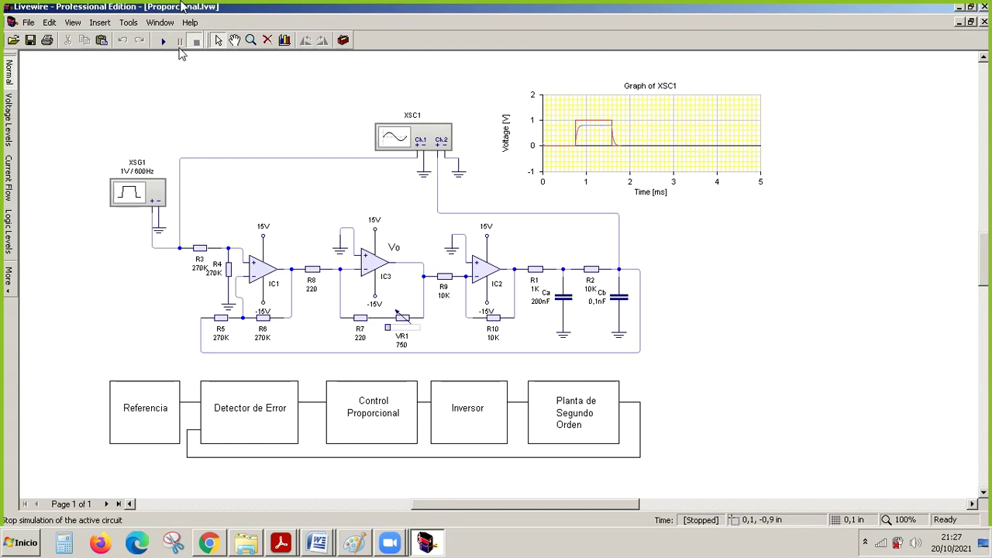
Step: Open Proporcional-Integral.lvw from the 8 - PID folder
click(13, 40)
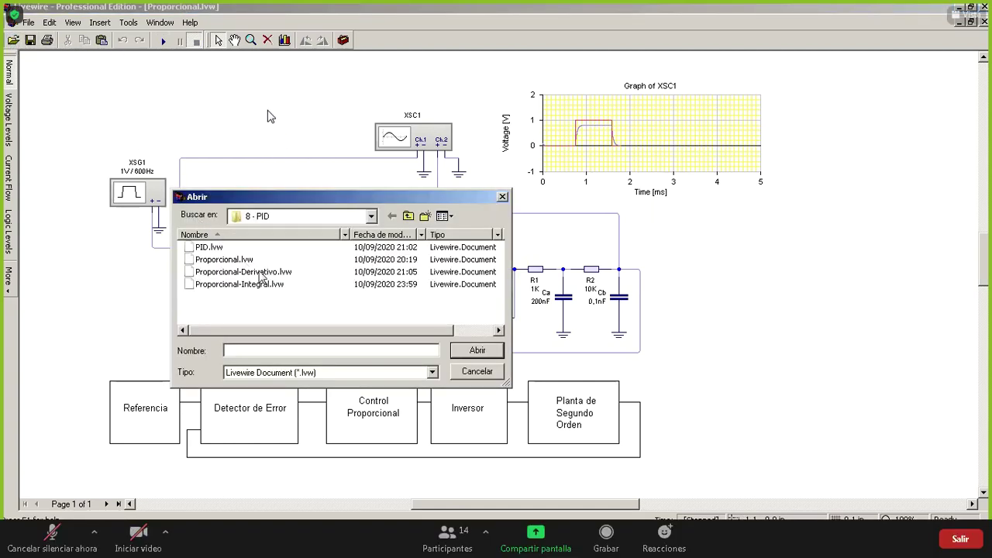
click(249, 287)
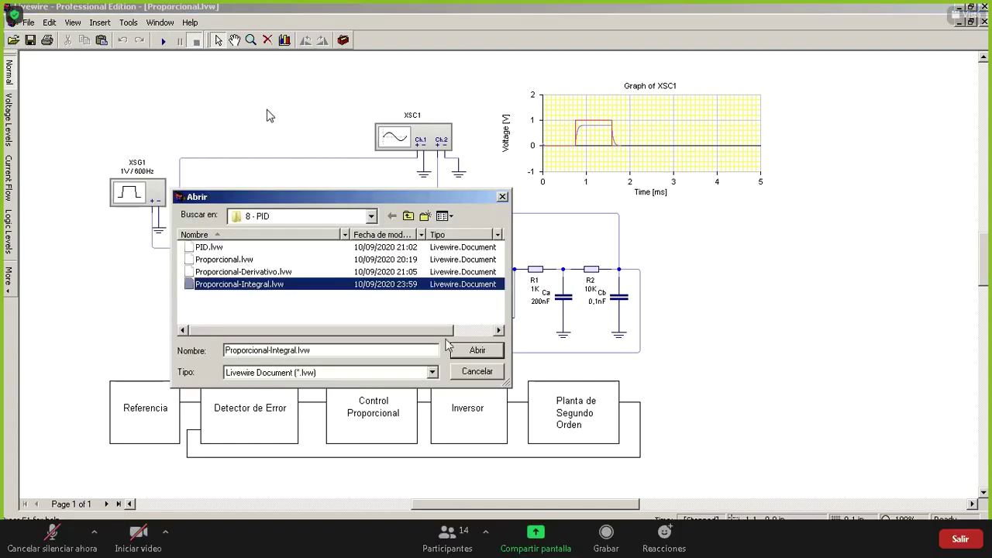
click(470, 351)
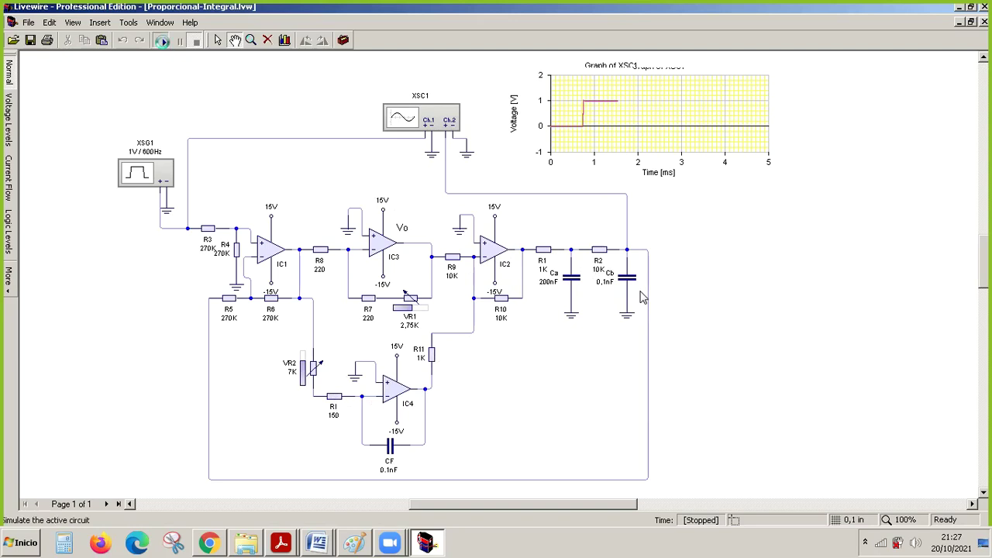
Step: Start simulating the proportional-integral circuit and lower potentiometer VR2 to 1K
click(162, 41)
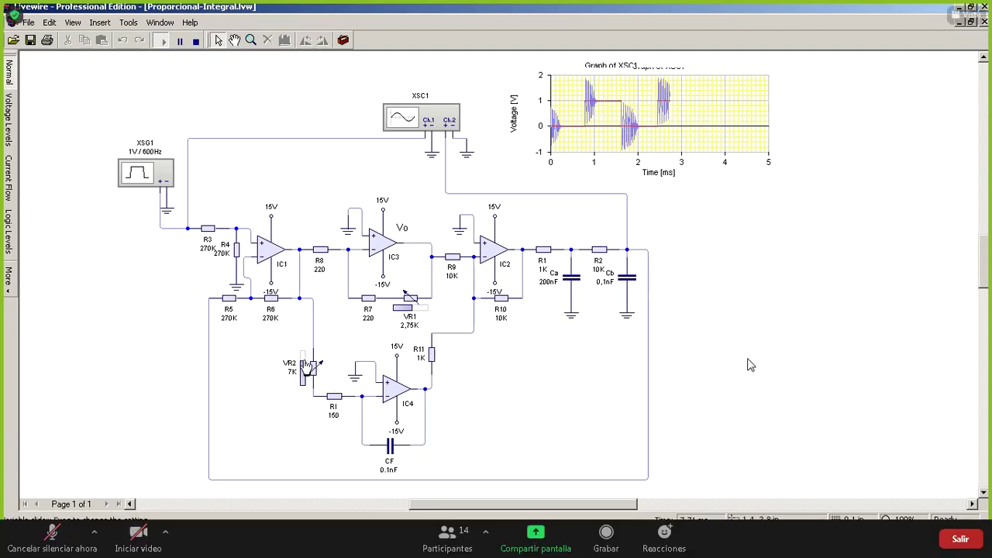
key(a)
key(a)
key(a)
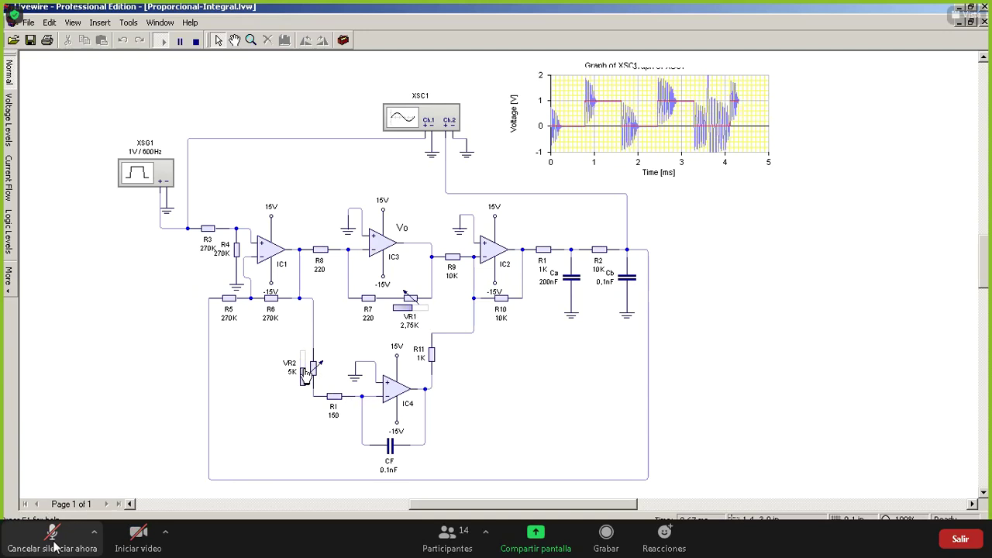
key(a)
key(a)
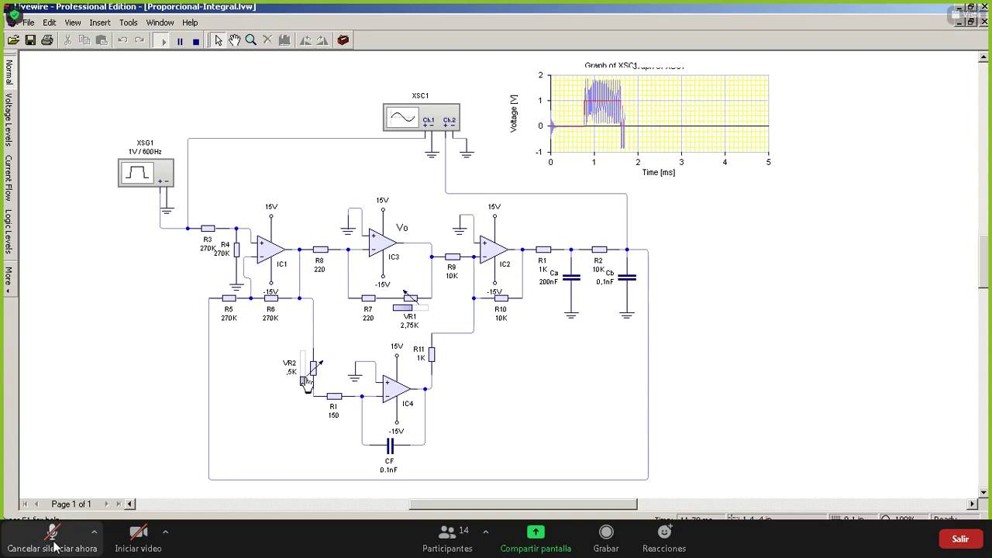
key(shift+a)
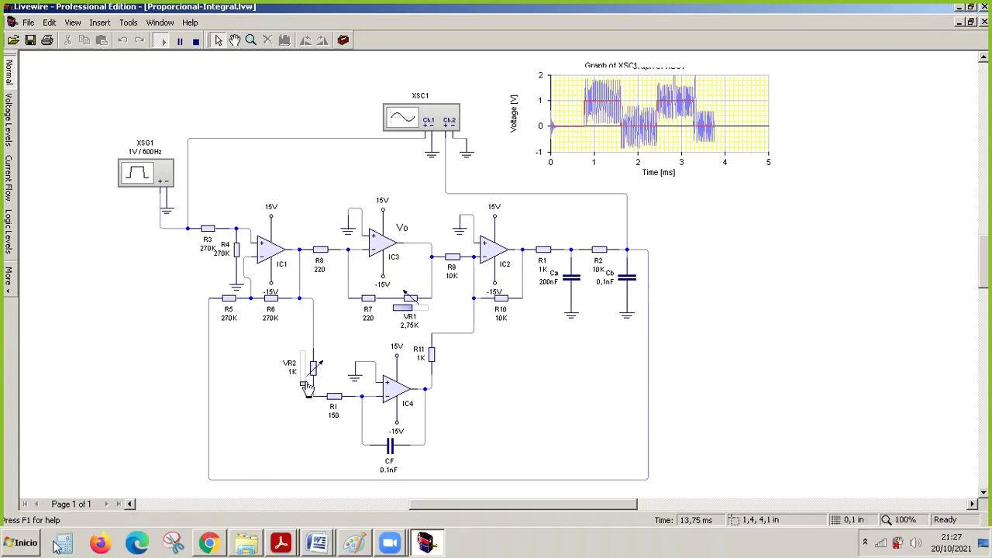
Step: Raise VR2 to 9,5K and VR1 to 4,5K in the running proportional-integral circuit, and stop the simulation
key(shift+a)
key(shift+a)
key(shift+a)
key(shift+a)
key(shift+a)
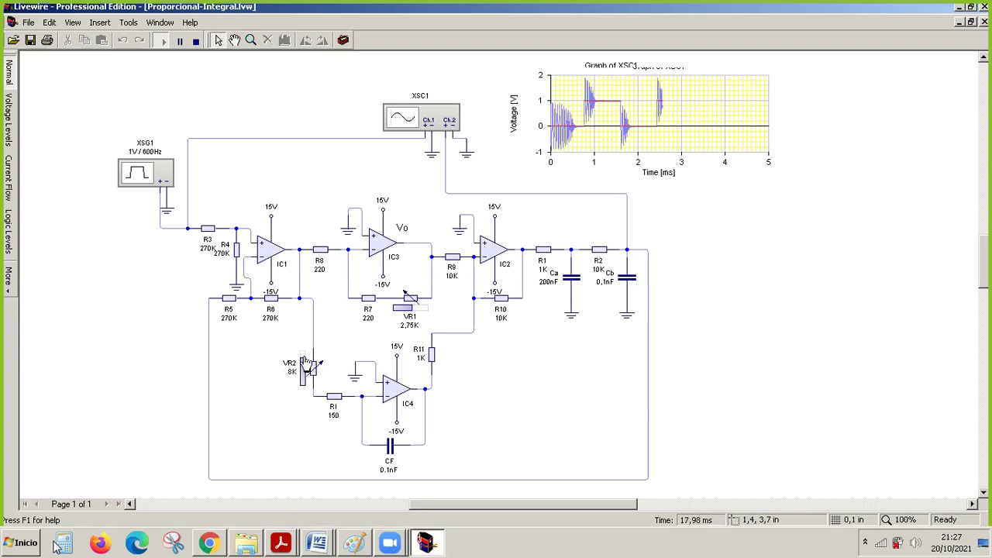
key(shift+a)
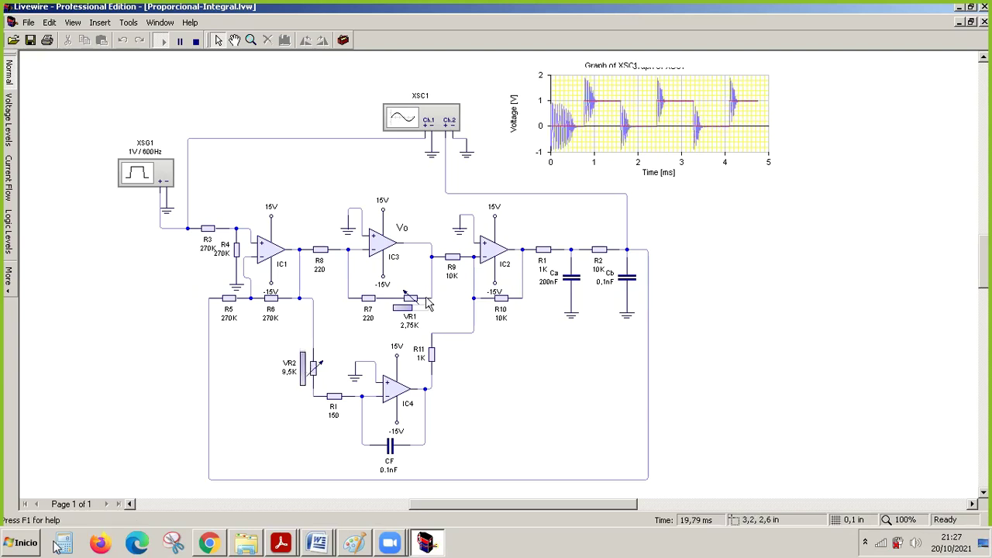
mouse_move(409, 311)
mouse_down()
mouse_move(399, 310)
mouse_move(425, 319)
mouse_up()
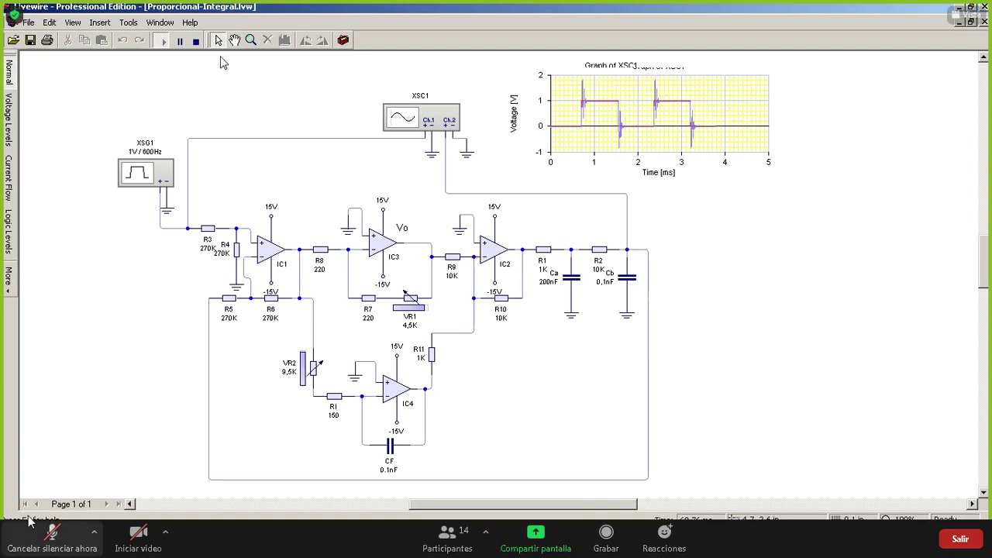
click(196, 40)
Step: Open Proporcional-Derivativo.lvw and center its circuit in view while the Zoom microphone is unmuted, and mute the microphone again
click(68, 531)
click(13, 39)
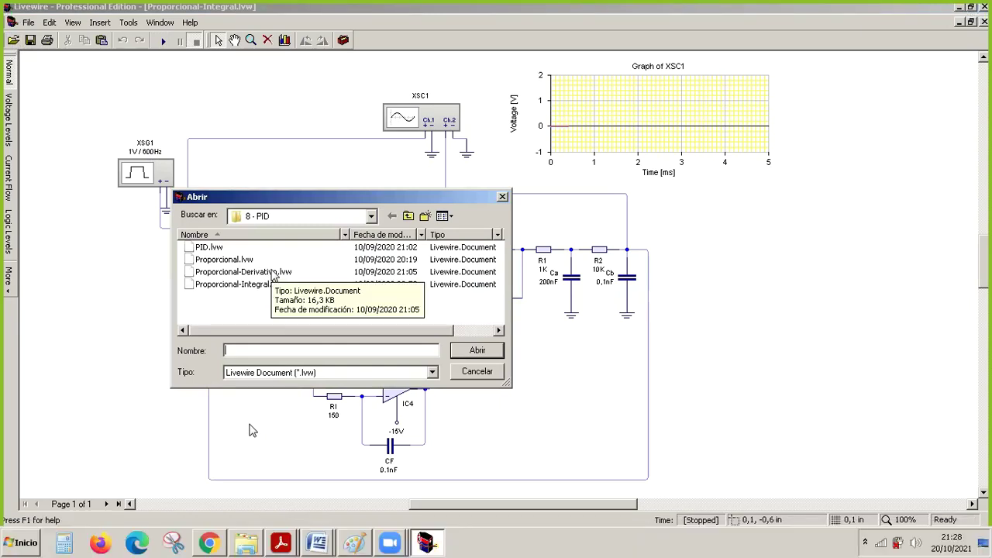
click(272, 273)
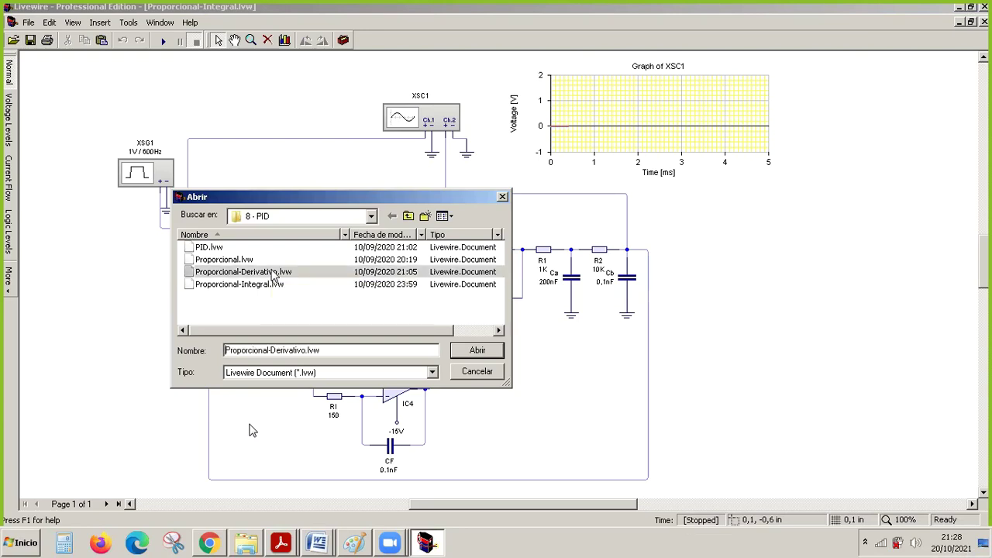
click(478, 351)
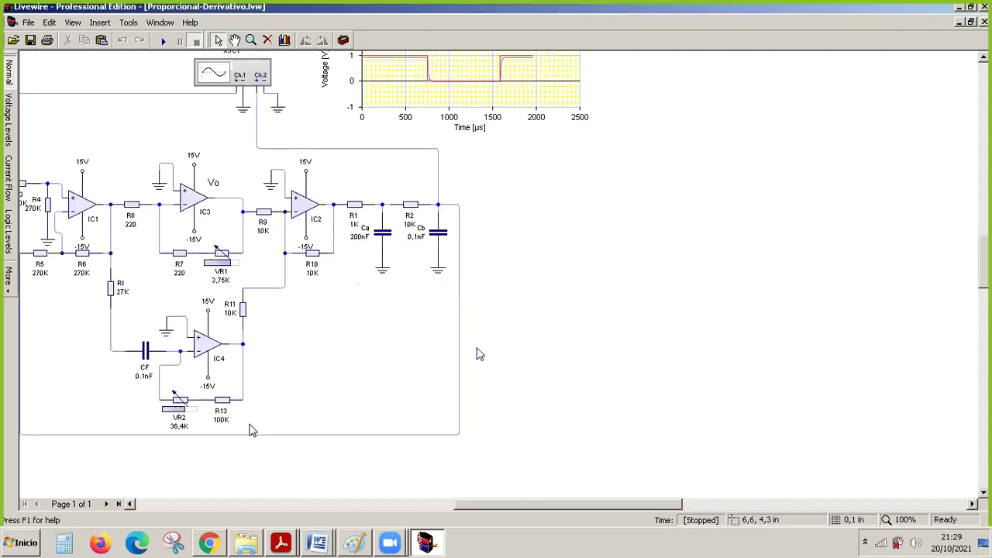
click(234, 39)
drag(218, 126, 412, 186)
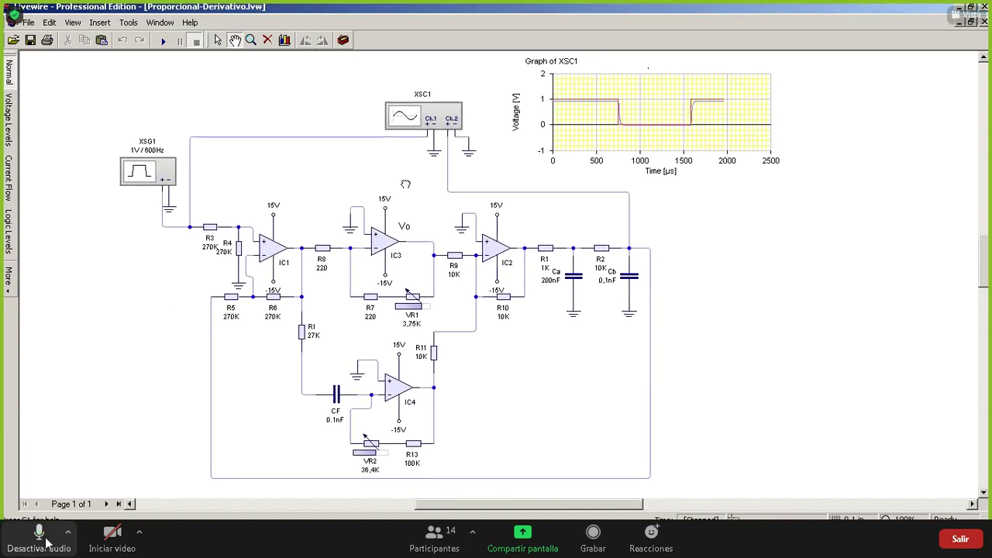
click(40, 535)
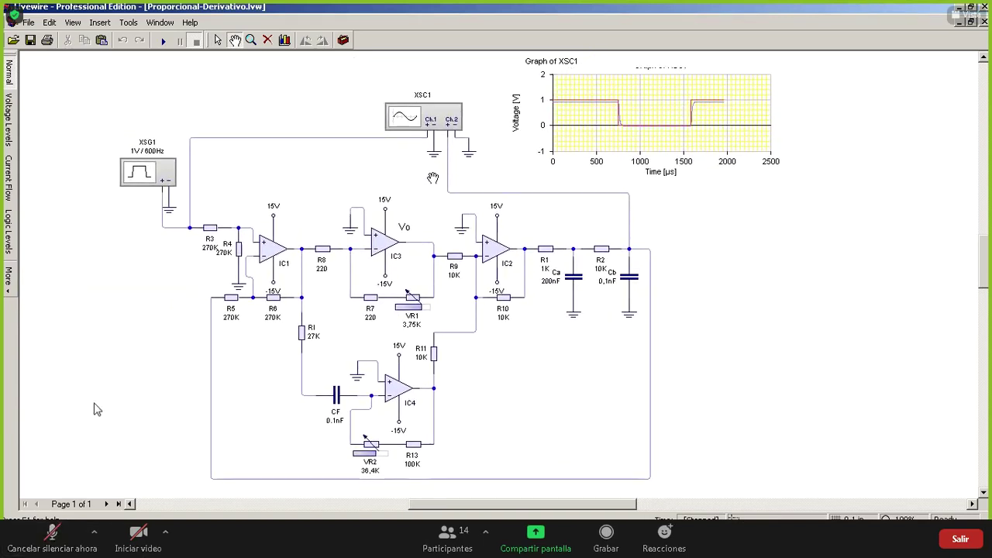
Step: Switch back to the selection pointer and unmute the Zoom microphone briefly before muting it again
click(217, 40)
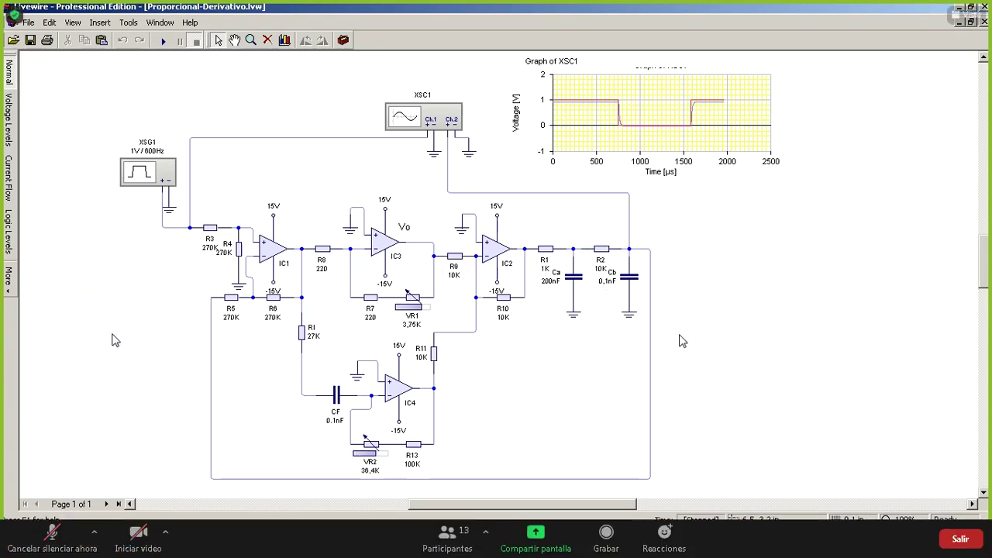
click(53, 539)
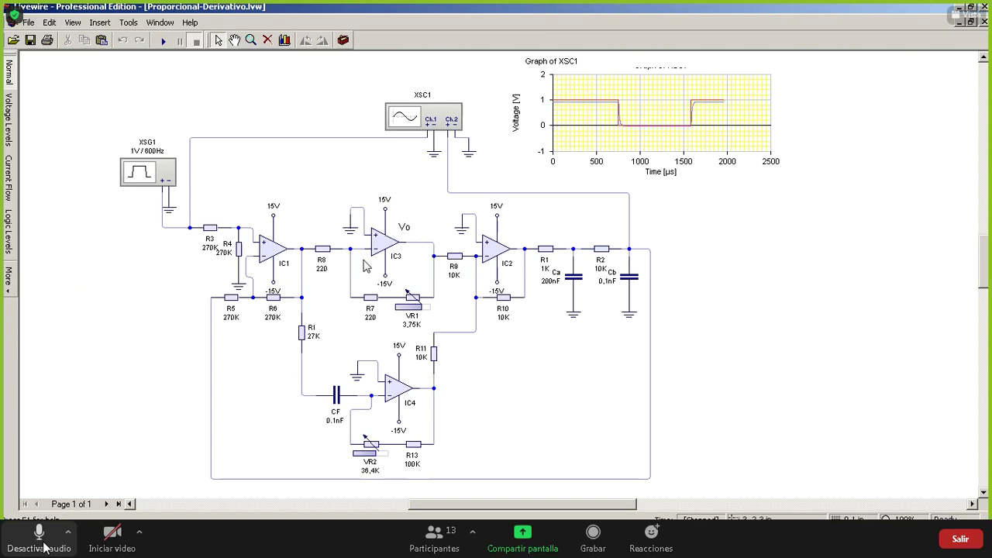
click(44, 547)
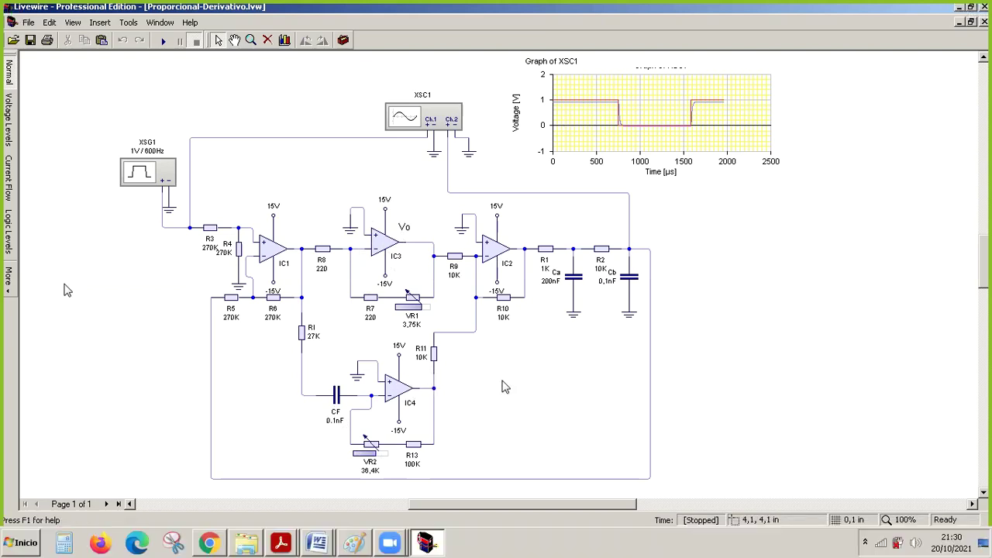
Step: Simulate the proportional-derivative circuit, setting VR1 to 4,5K and 4,75K, and lower VR2 to 25,2K
click(162, 44)
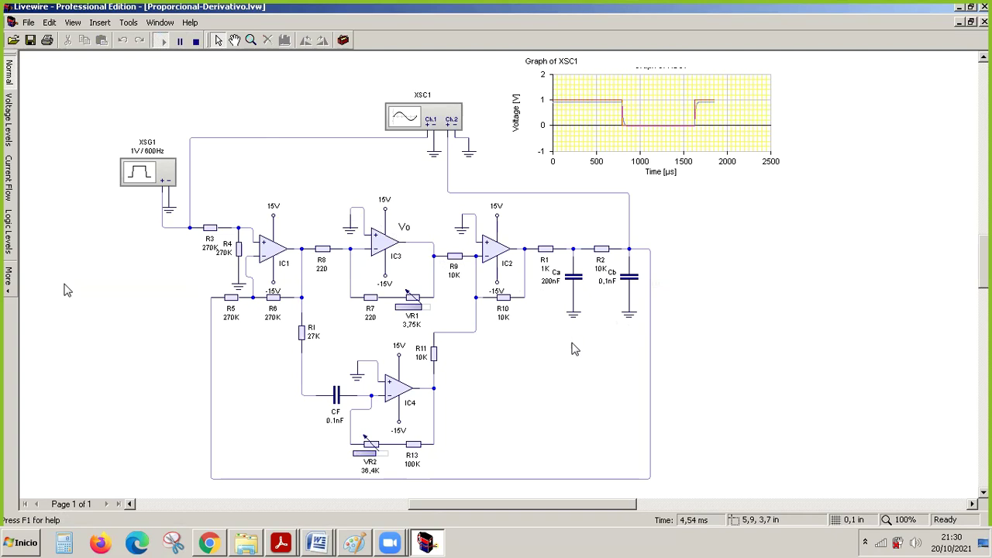
drag(425, 311, 427, 315)
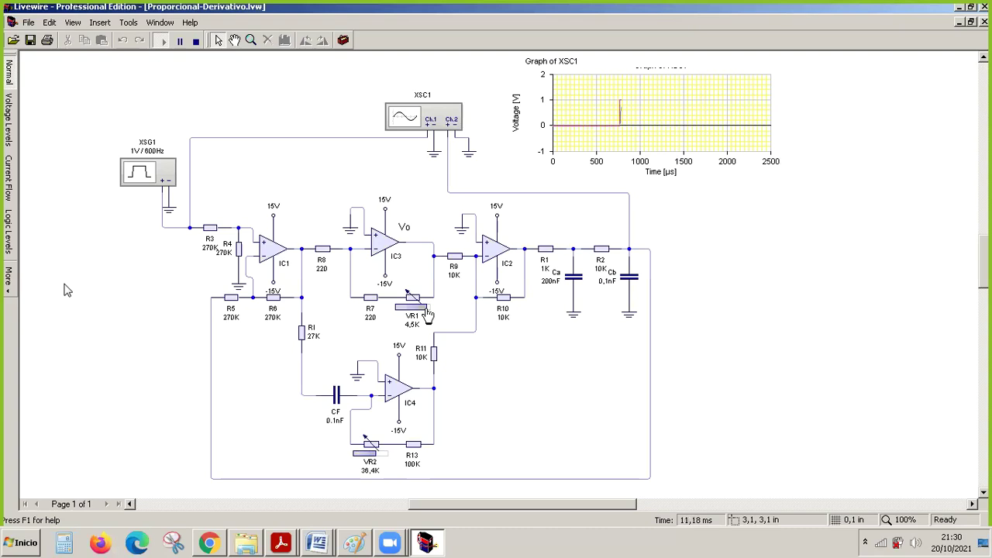
drag(428, 316, 431, 316)
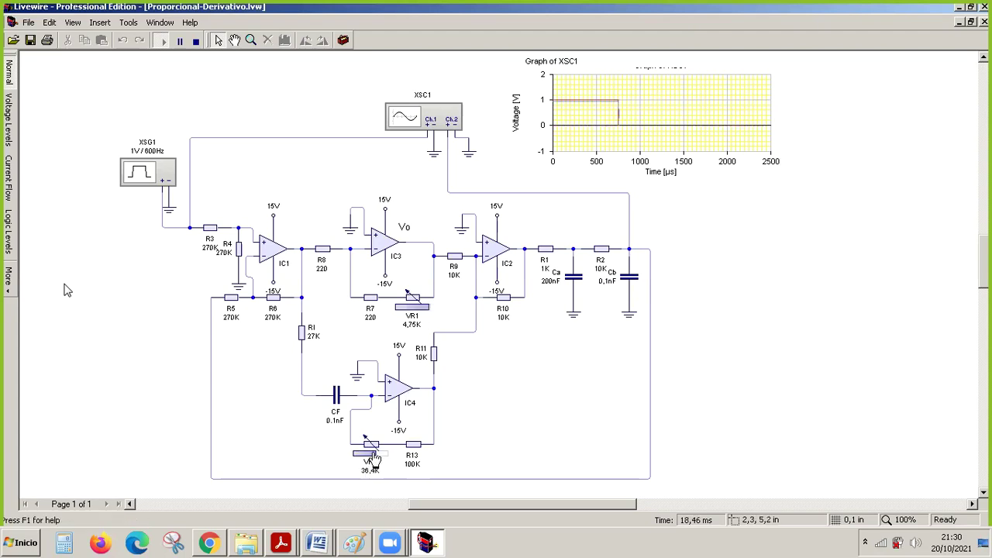
mouse_move(375, 460)
mouse_down()
mouse_move(360, 458)
mouse_move(387, 460)
mouse_move(372, 459)
mouse_up()
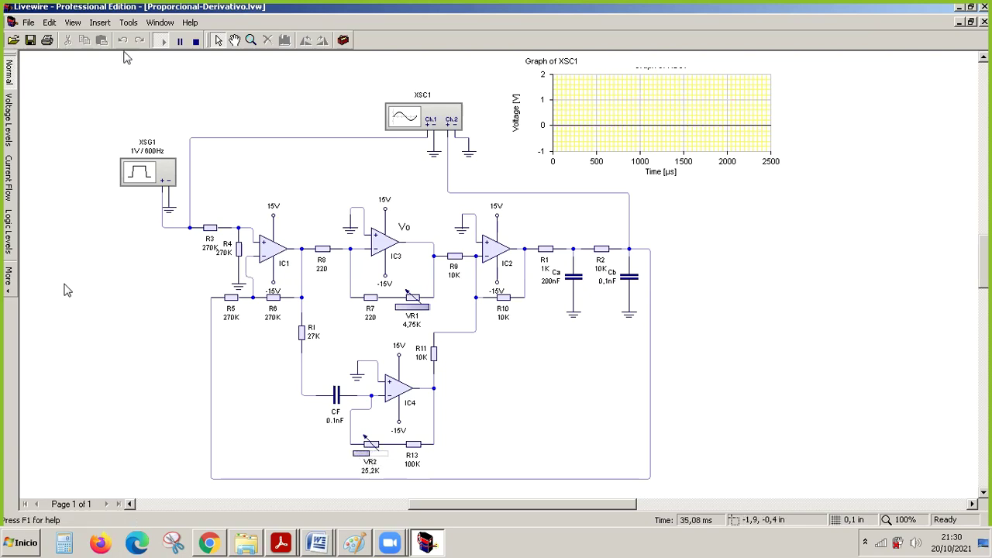
Step: Stop the proportional-derivative simulation and minimize the Proporcional-Derivativo.lvw window
click(197, 42)
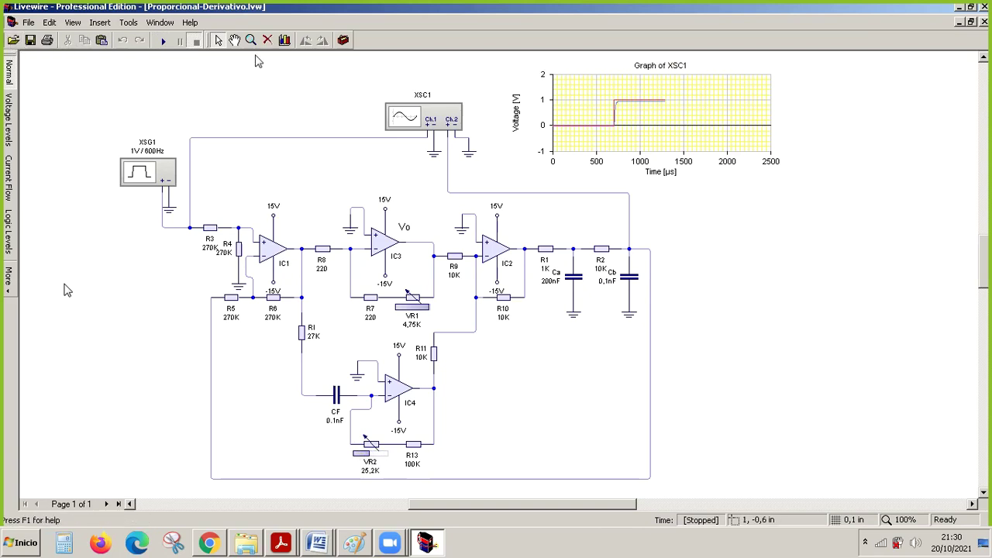
click(958, 23)
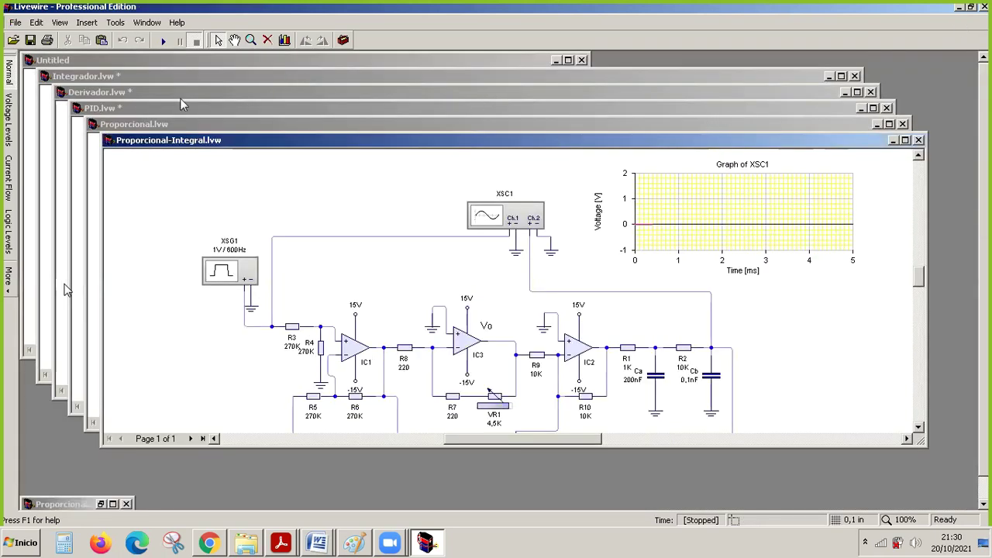
Step: Bring PID.lvw to the front at full window size, run its simulation and pause it
click(158, 112)
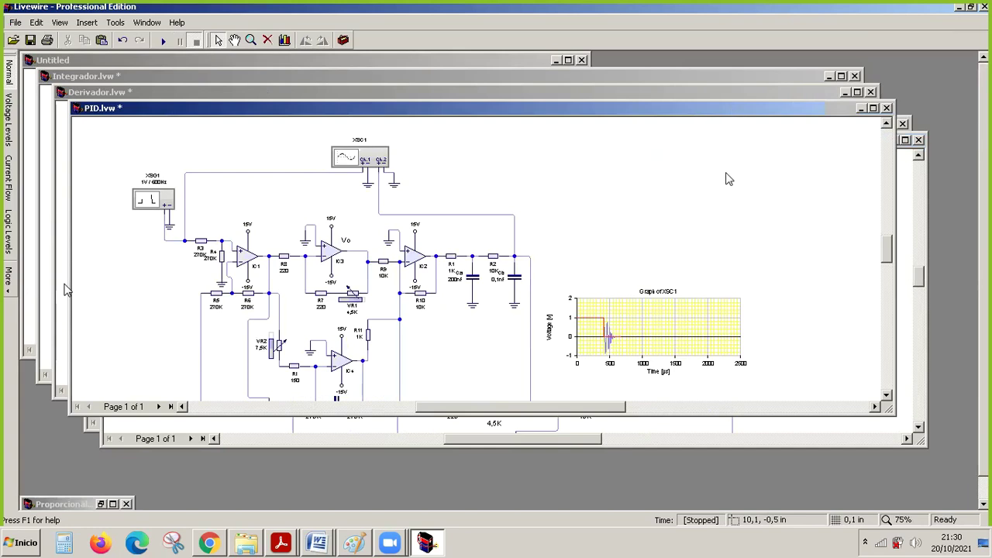
drag(852, 109, 856, 180)
click(868, 179)
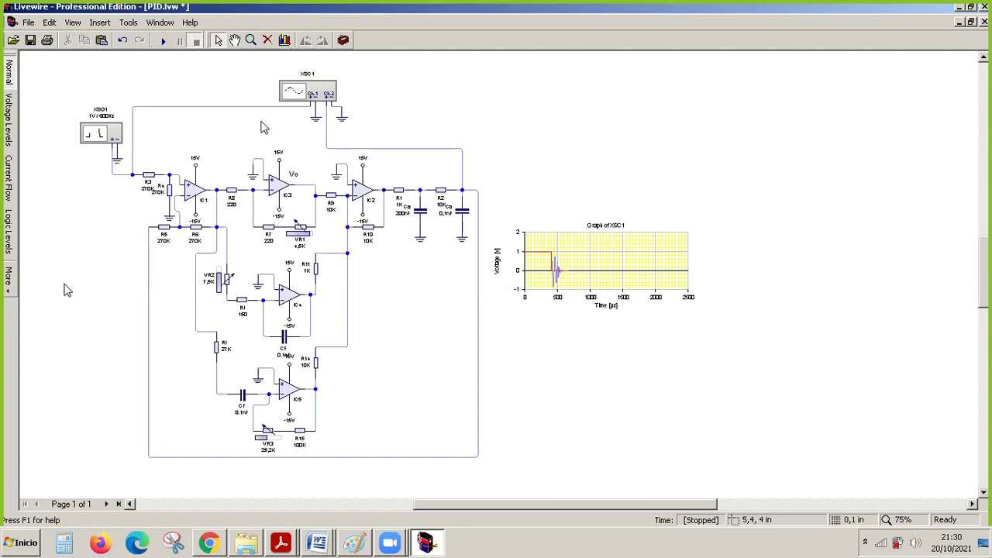
click(162, 40)
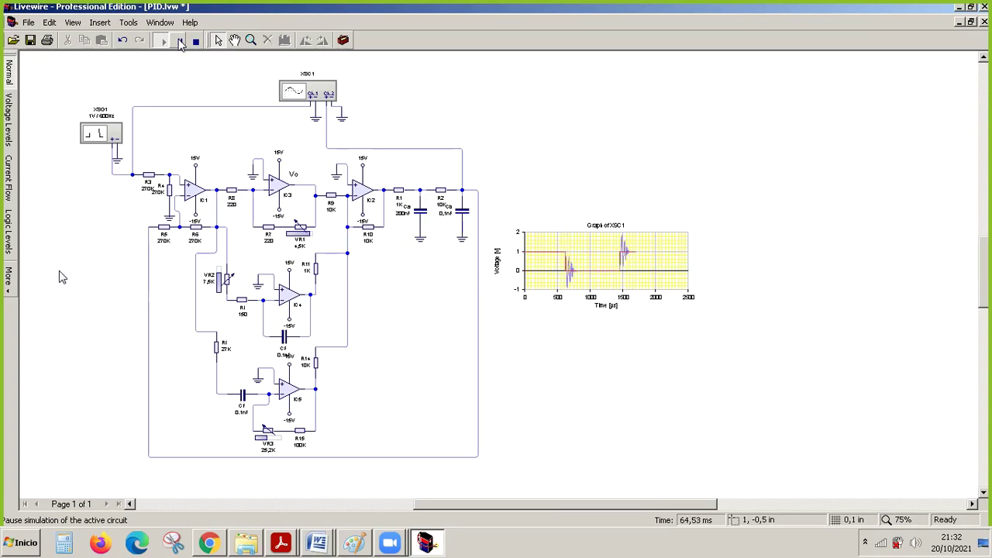
click(179, 43)
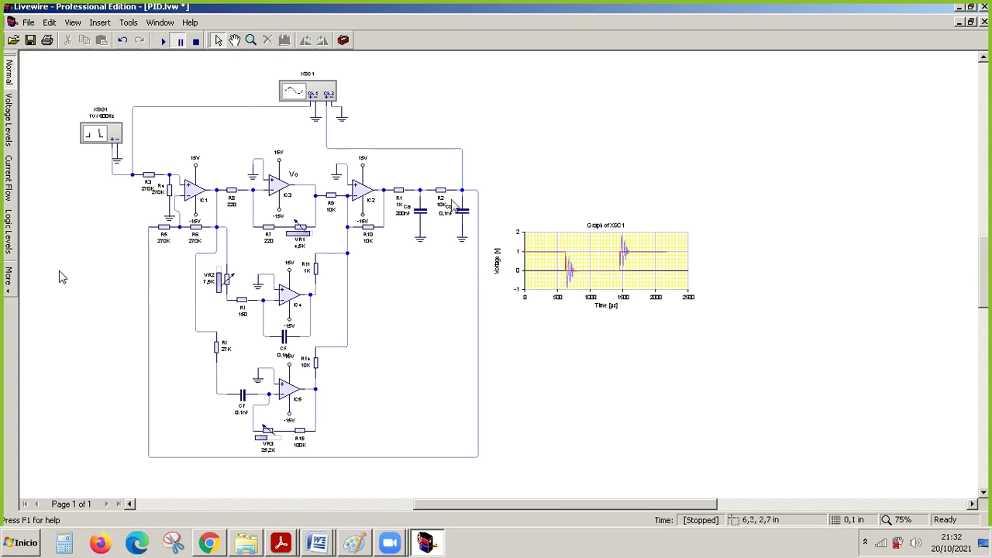
Step: Switch to Paint to show the annotated PID circuit capture and mute the Zoom microphone
click(356, 544)
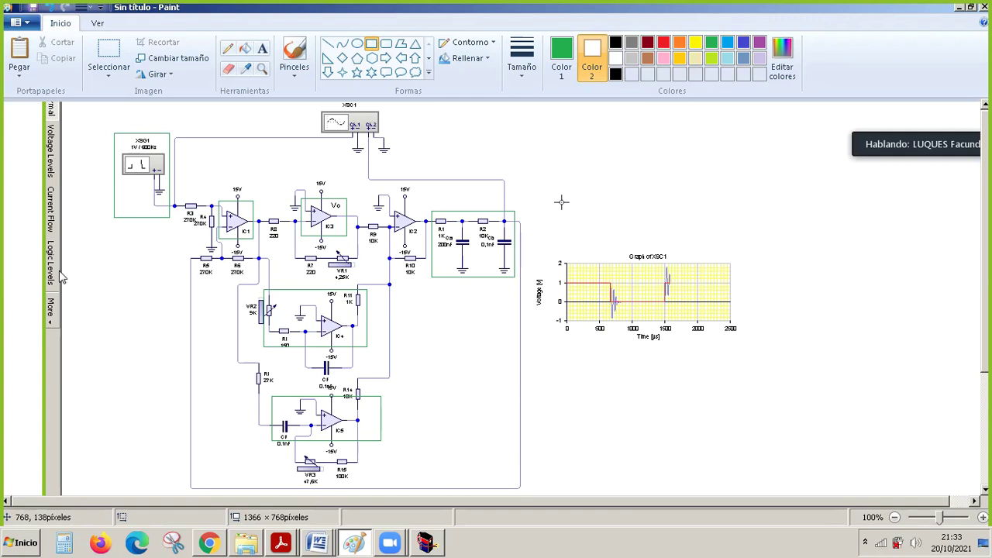
mouse_move(60, 530)
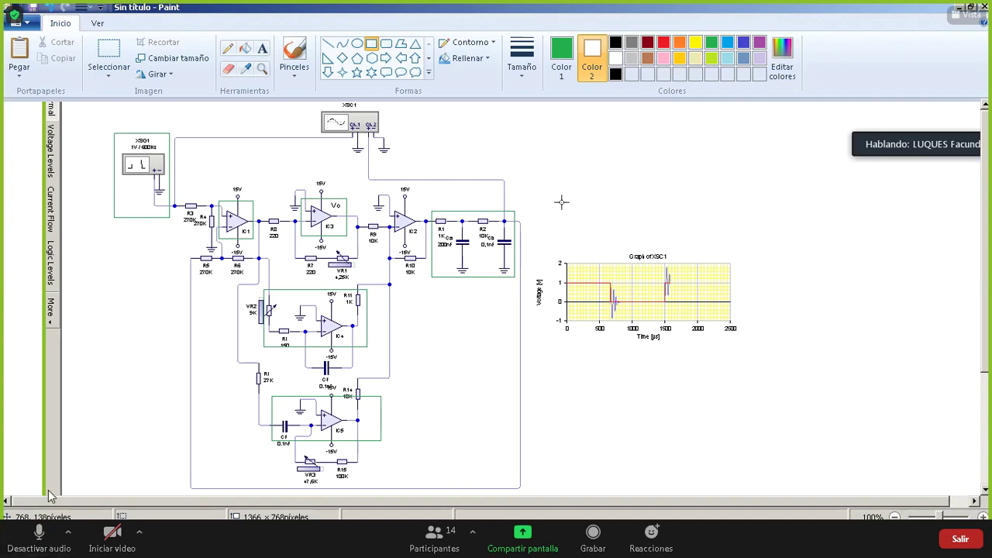
click(39, 536)
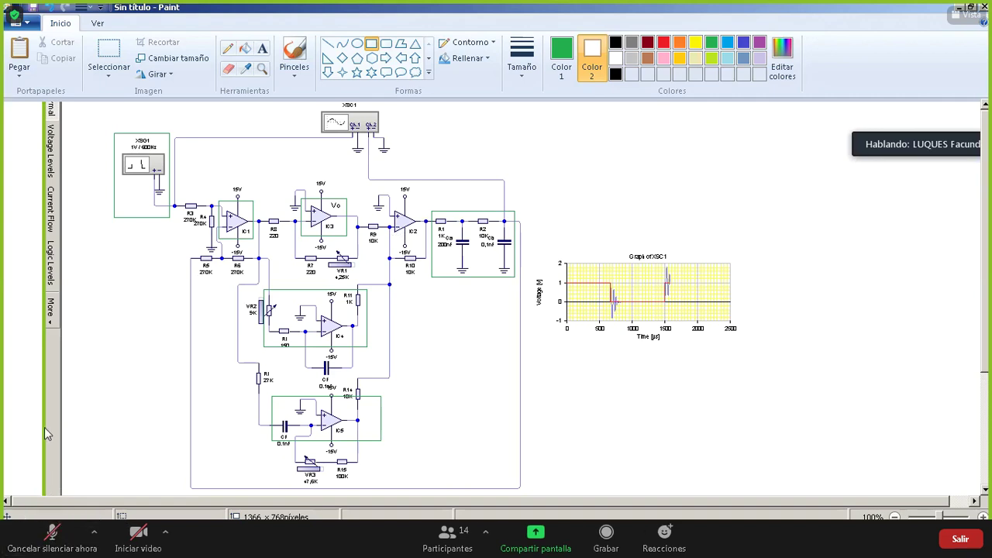
Step: Switch to Chrome and replace the Google search for converting Word to PDF with one for "calentador electrico"
key(alt+Tab)
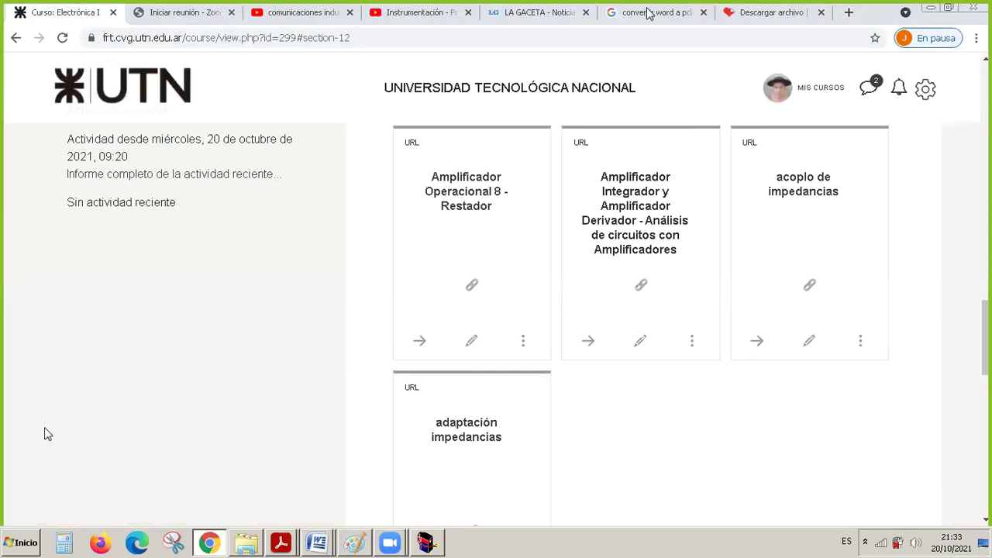
click(649, 13)
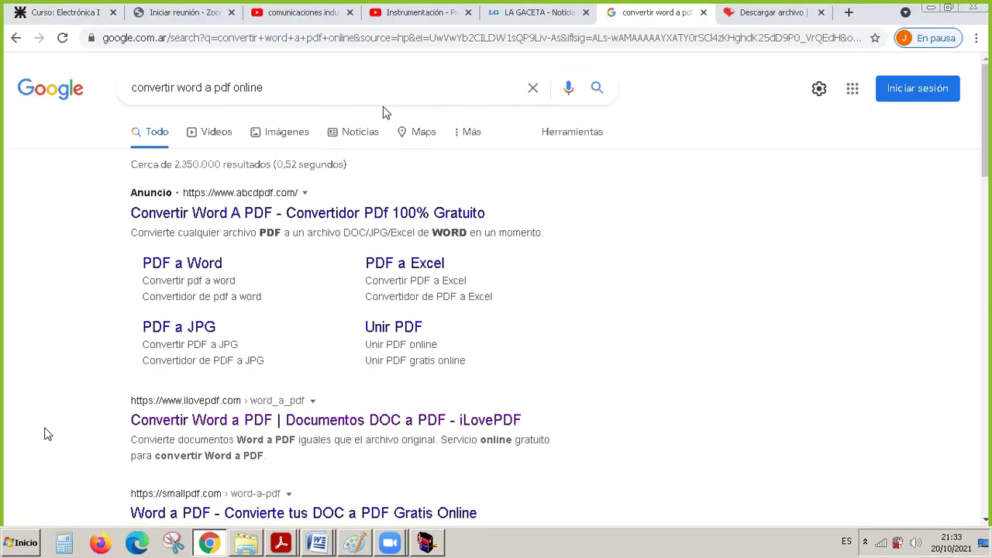
drag(292, 84, 133, 87)
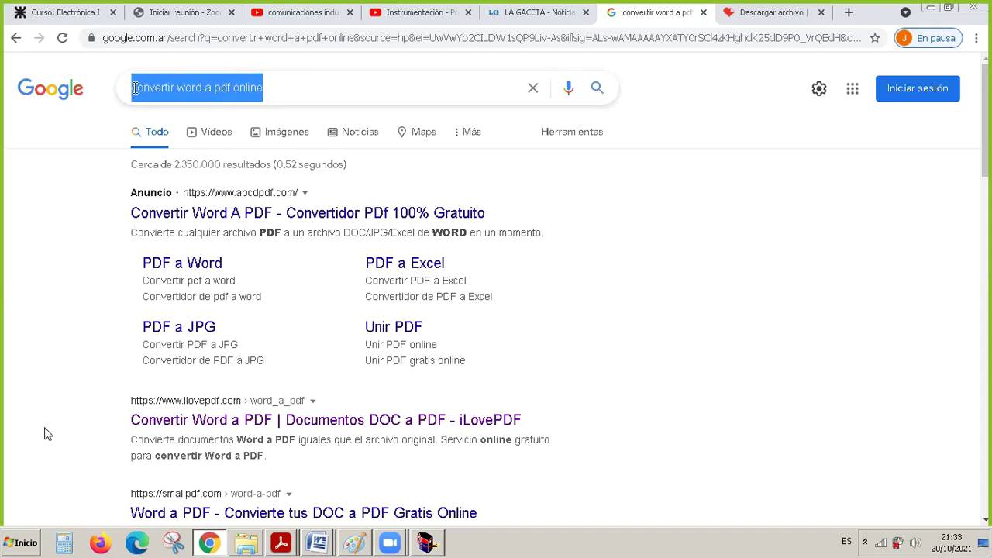
text(calentador)
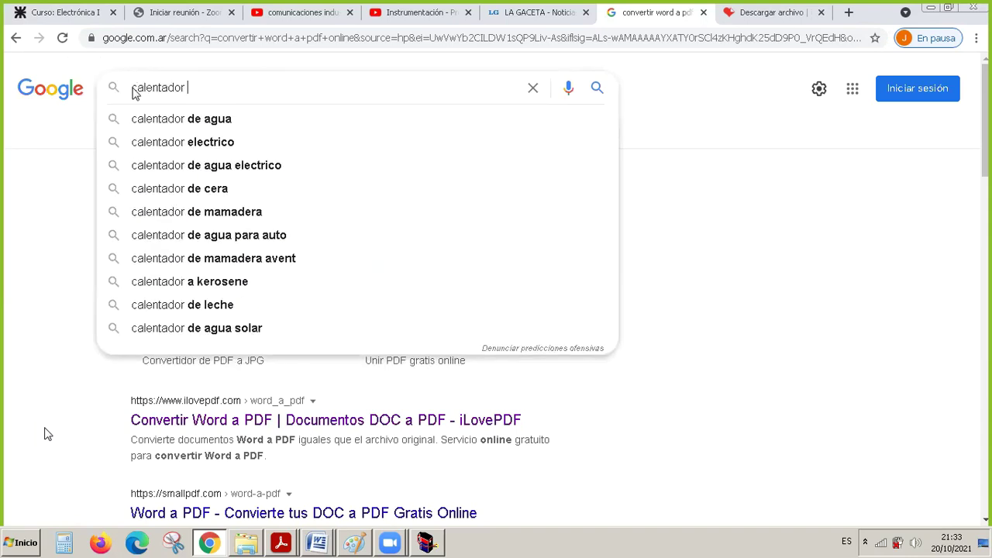
click(153, 142)
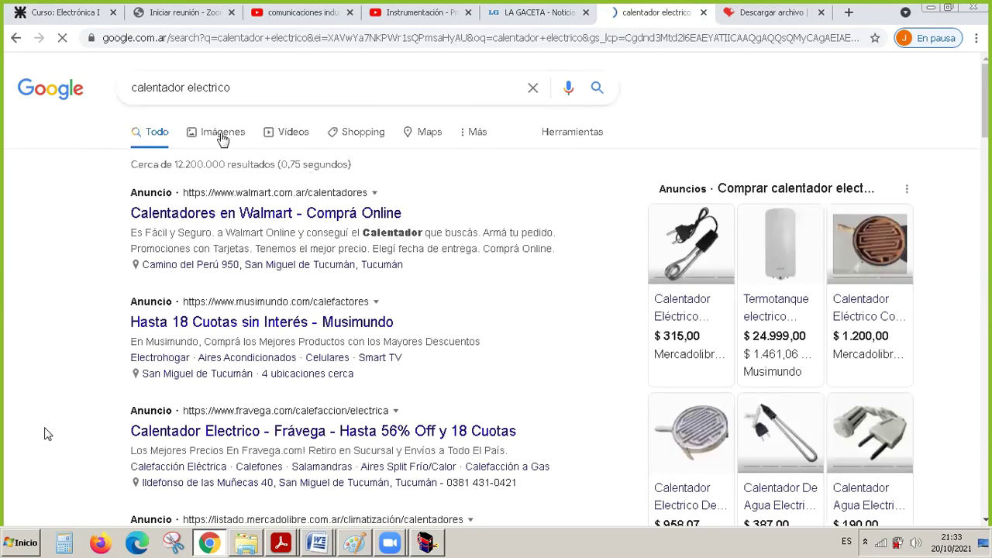
mouse_move(860, 243)
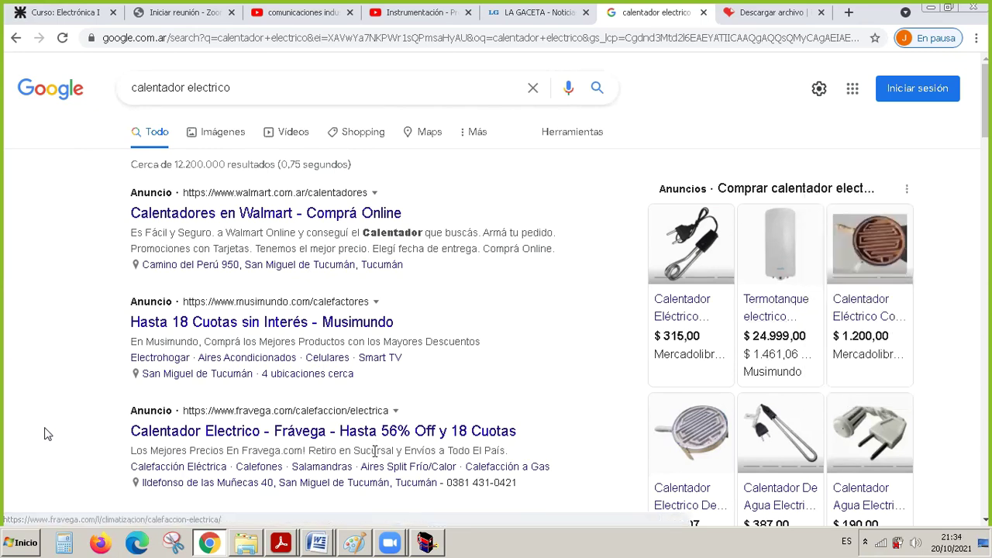
Step: Switch back to Paint and draw a narrow upright rectangle, about 17 × 67 px, beside the framed XSG1 generator
click(354, 541)
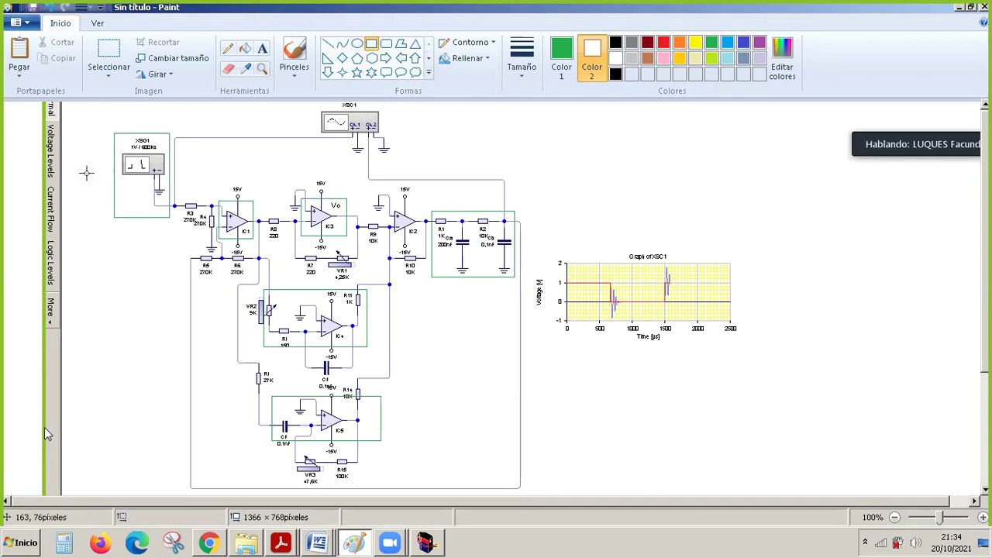
click(93, 201)
drag(92, 201, 98, 222)
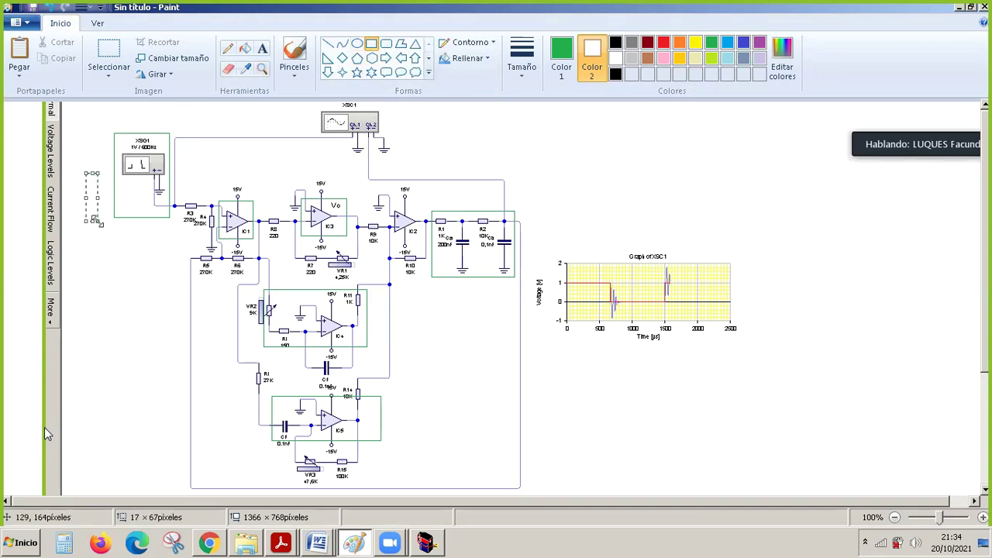
click(92, 170)
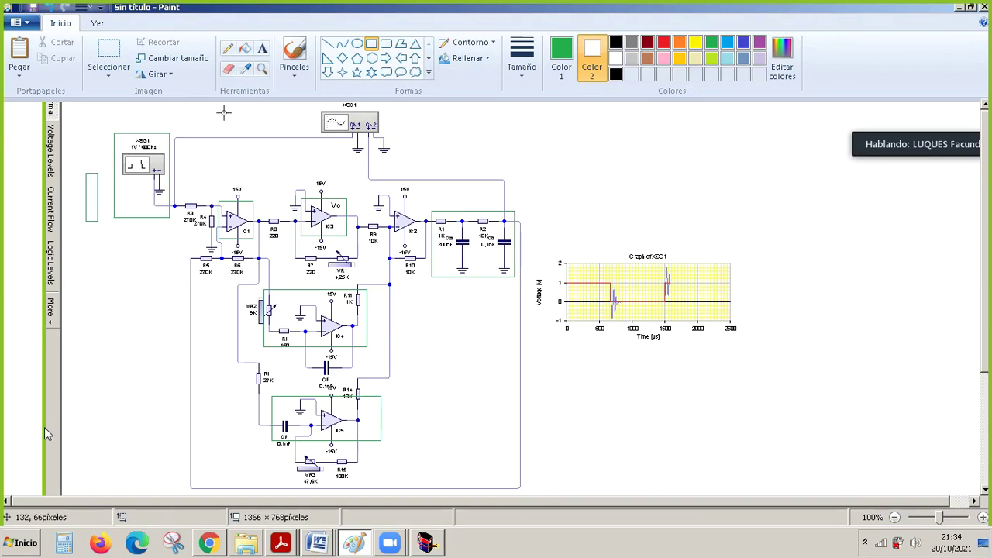
Step: Draw lines for the rectangle's upper and lower leads, a base line, and a connection from its side toward the R3 input node
click(327, 44)
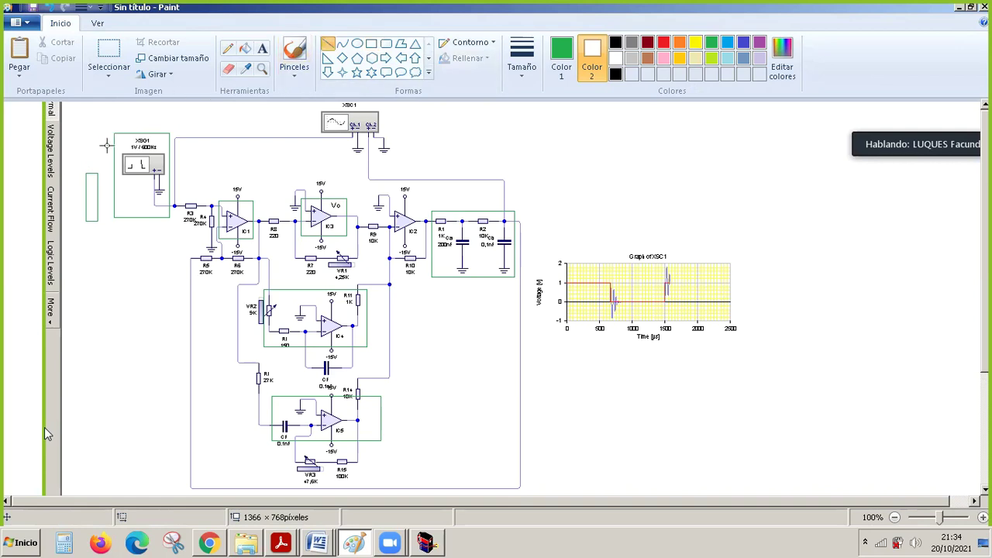
mouse_move(92, 156)
mouse_down()
mouse_move(93, 271)
mouse_move(85, 250)
mouse_move(97, 249)
mouse_up()
click(107, 267)
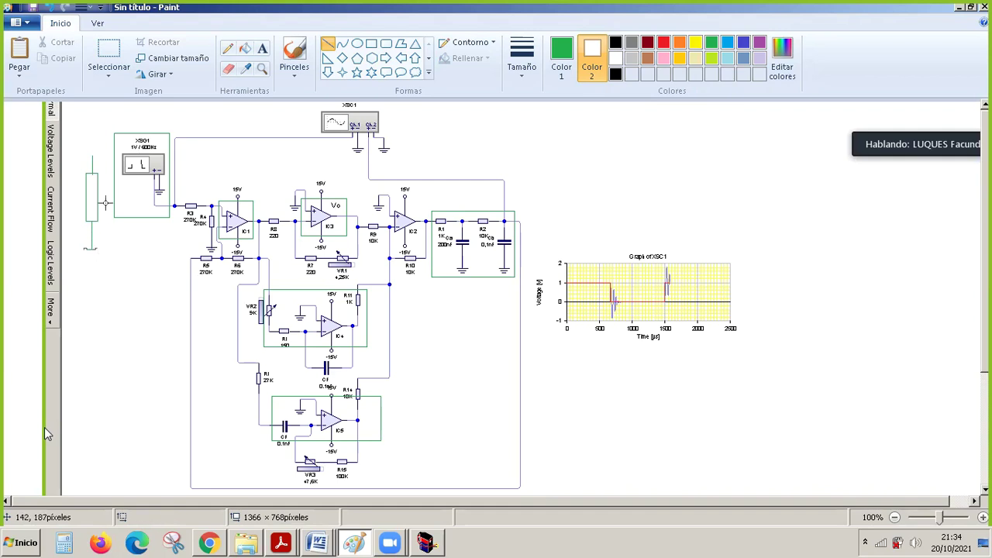
mouse_move(98, 194)
mouse_down()
mouse_move(114, 230)
mouse_move(166, 226)
mouse_move(182, 230)
mouse_move(177, 237)
mouse_move(176, 213)
mouse_up()
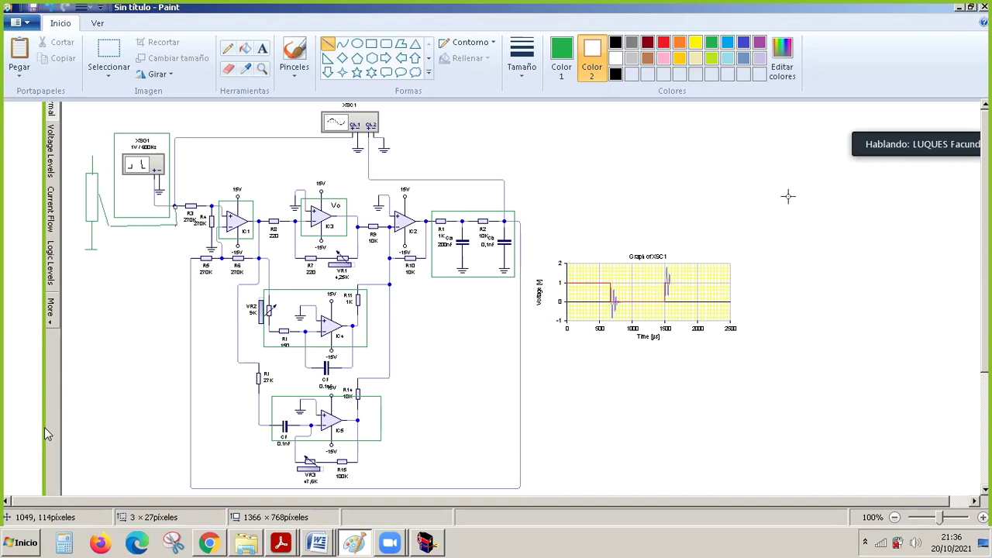
click(842, 224)
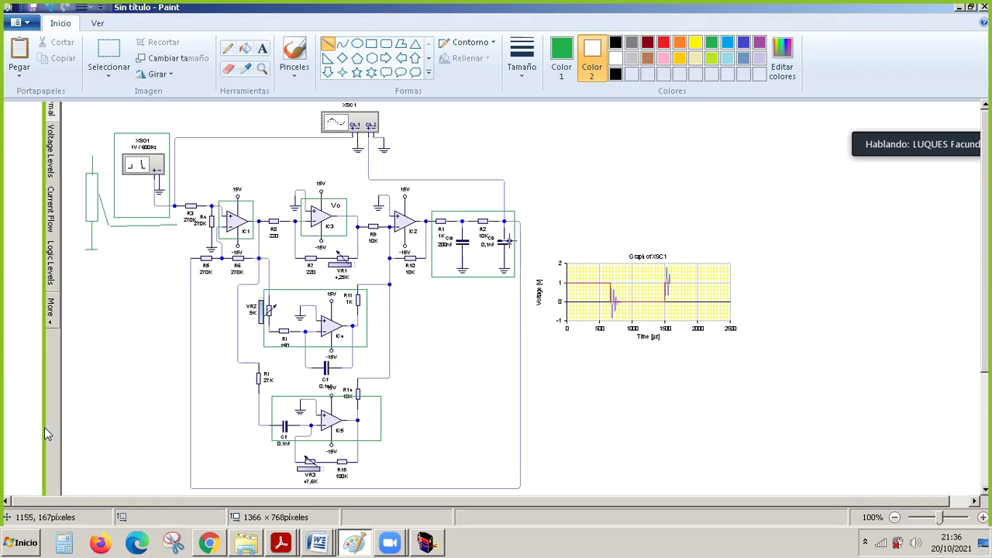
Step: Switch to the file explorer and open the folder Mis Documentos (090821) > Anteriores > Tecnologica > 1 - Control Automatico
click(251, 544)
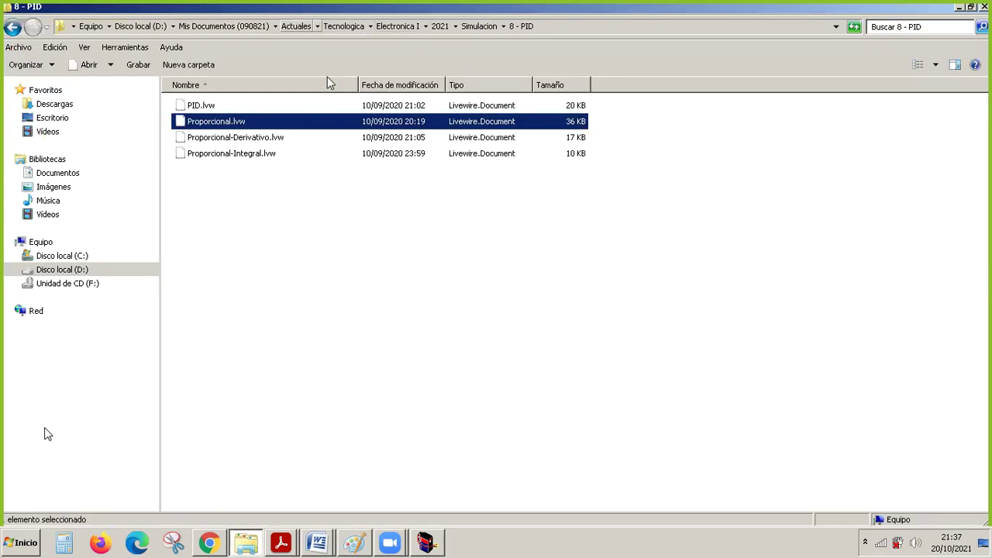
click(296, 25)
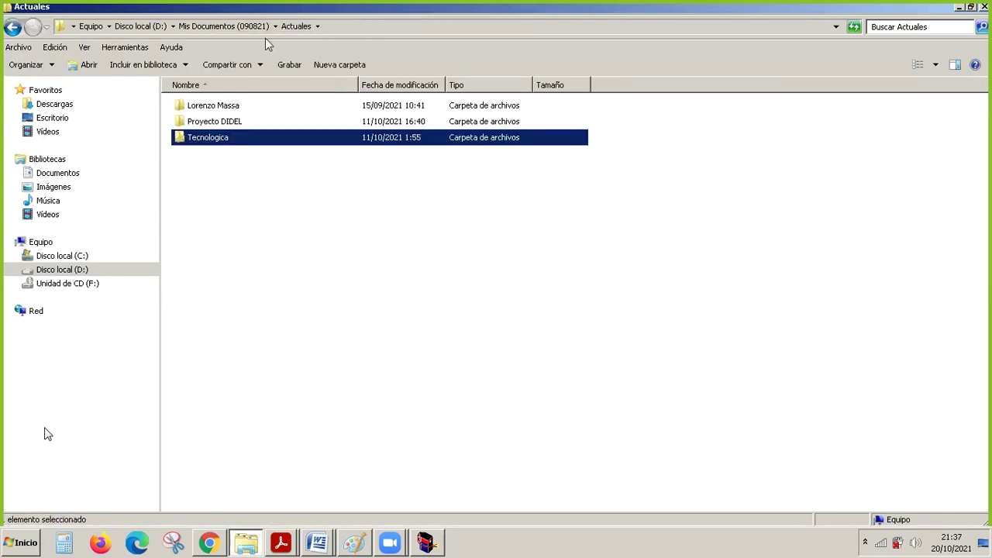
click(208, 26)
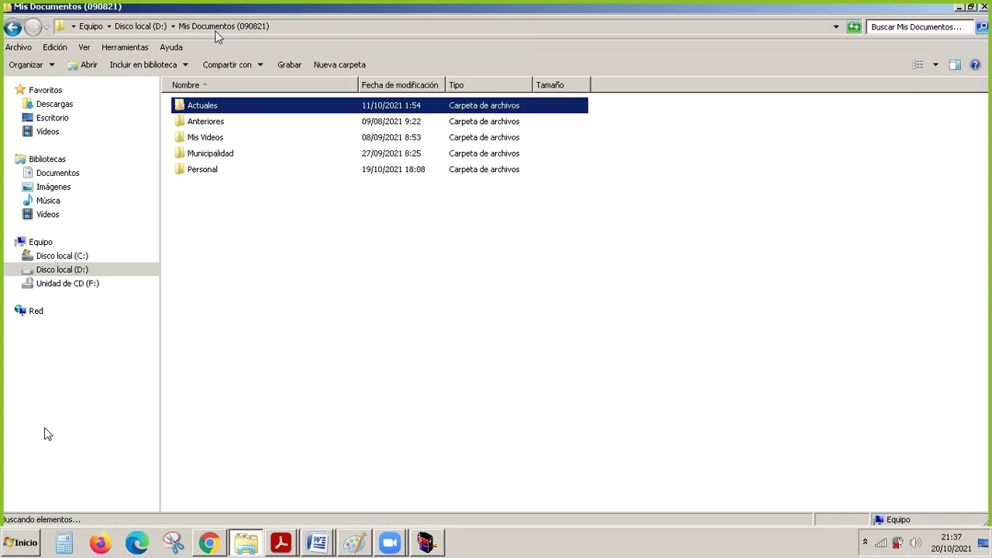
double_click(206, 121)
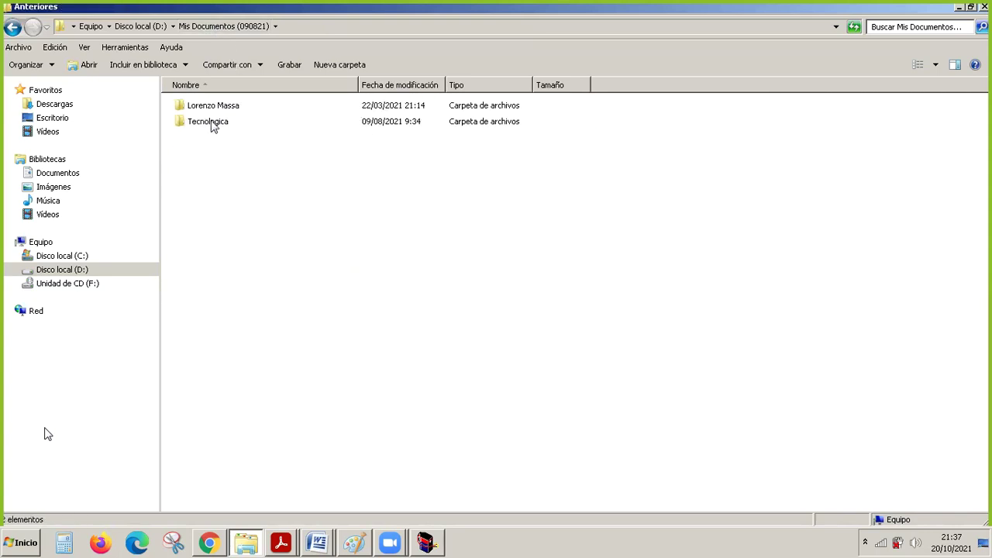
double_click(219, 124)
double_click(246, 107)
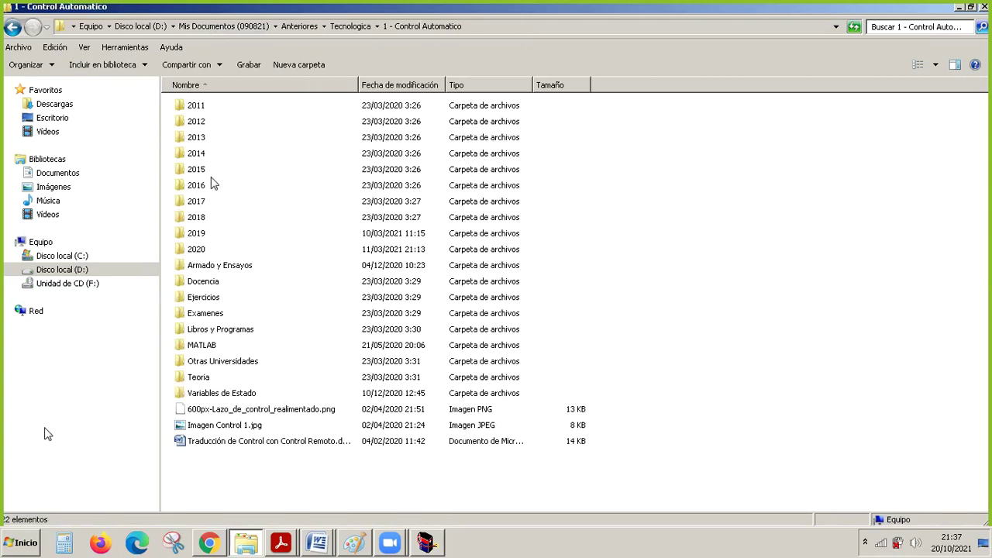
Step: Go into Armado y Ensayos > Temperatura and open Did-2.pdf in Acrobat Reader
click(229, 269)
double_click(229, 270)
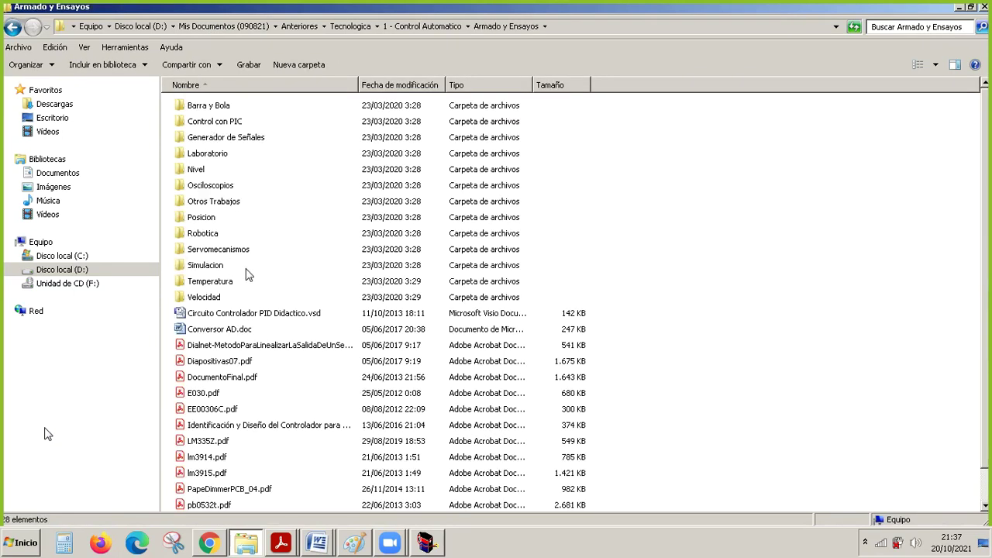
double_click(211, 282)
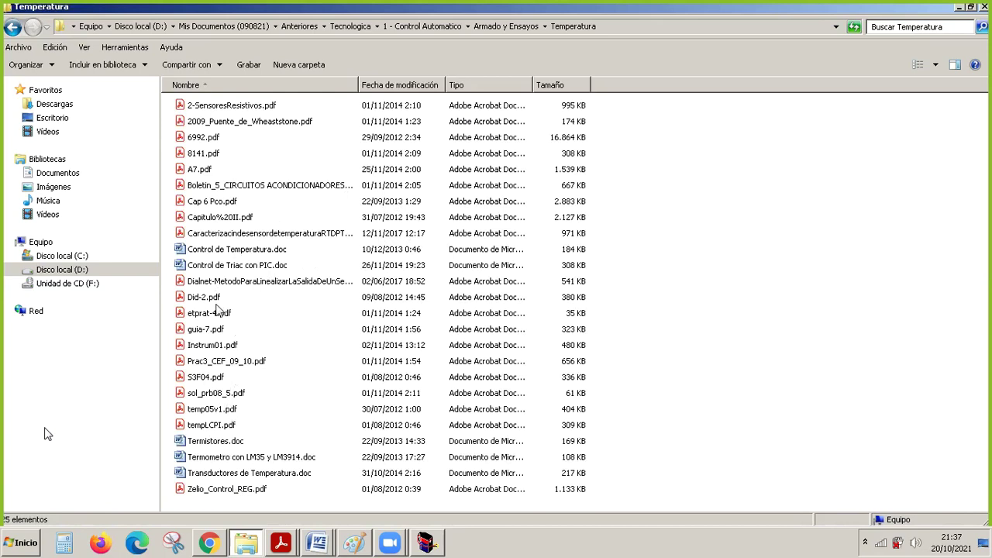
click(213, 300)
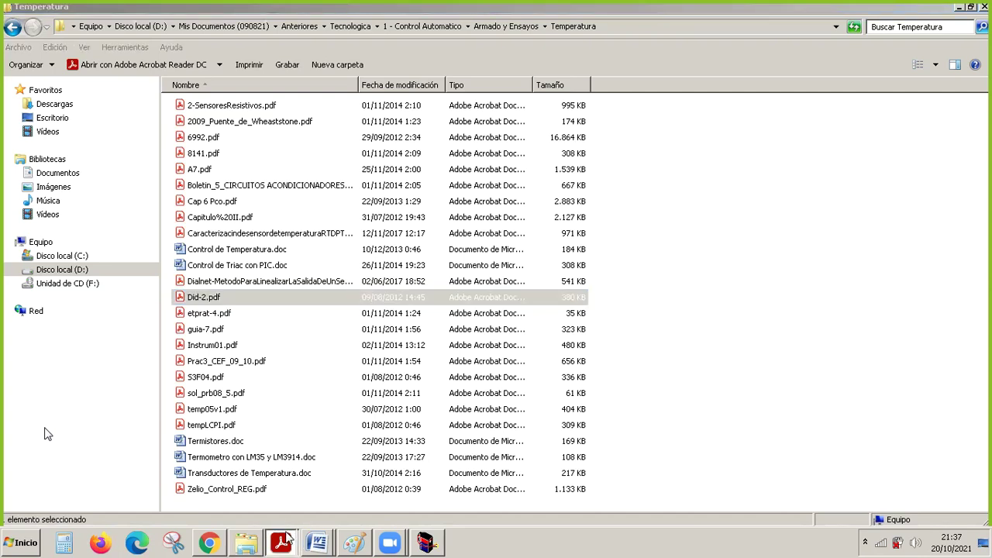
mouse_move(282, 543)
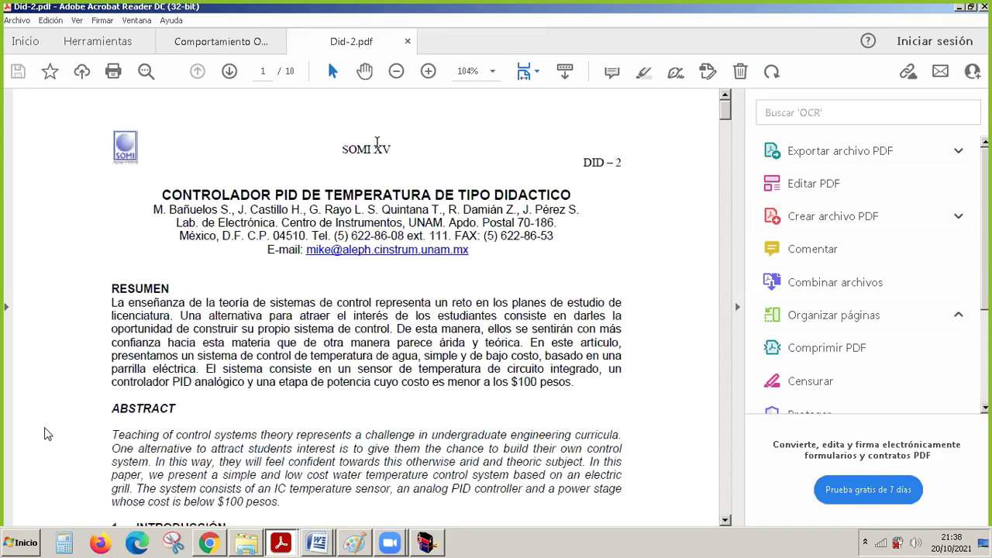
Step: Close the other open PDF and show Did-2.pdf in reading mode, dismissing the font message
click(266, 48)
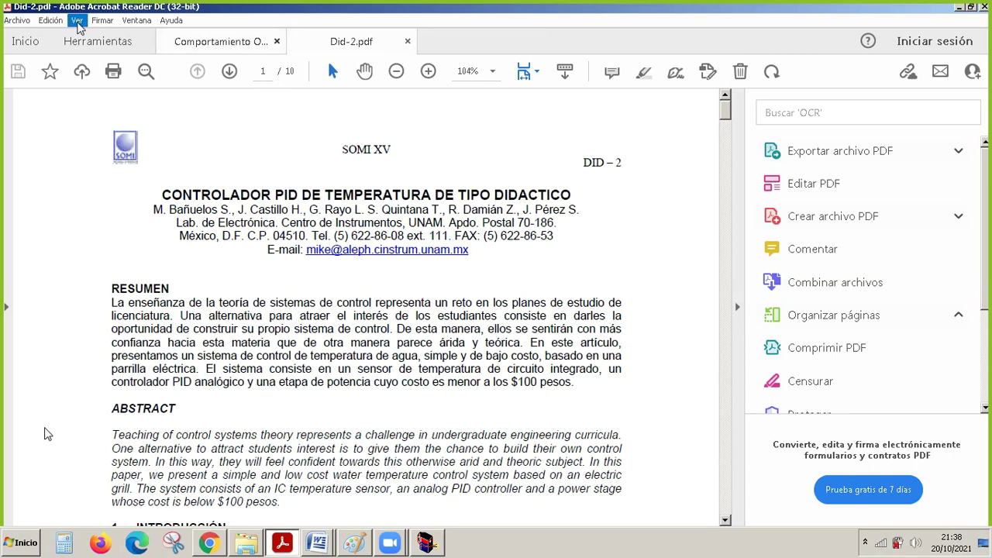
click(78, 21)
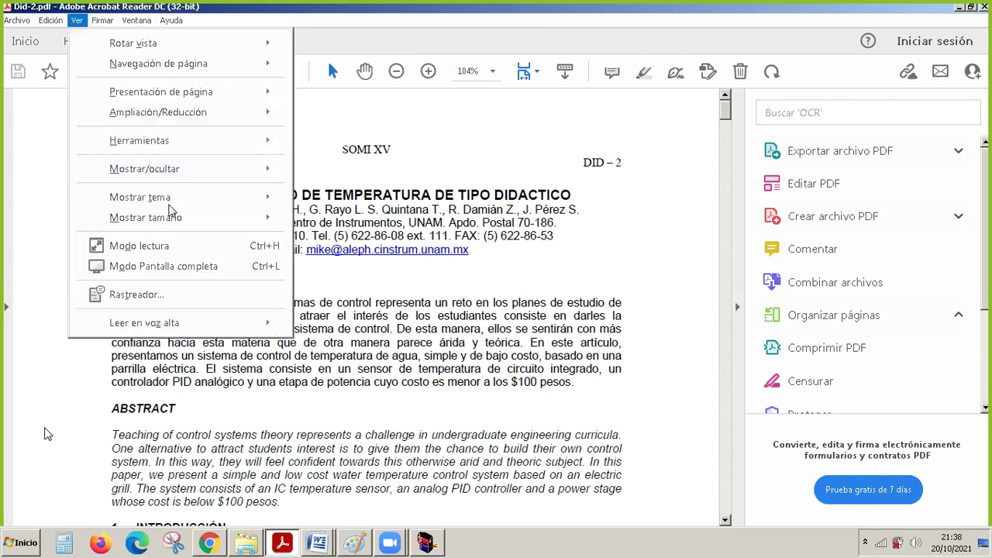
click(174, 246)
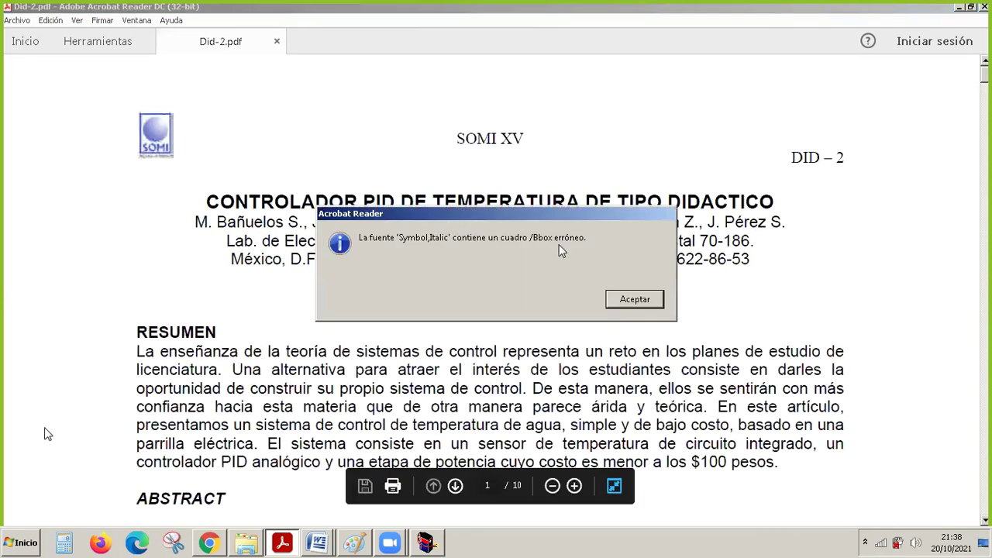
click(635, 299)
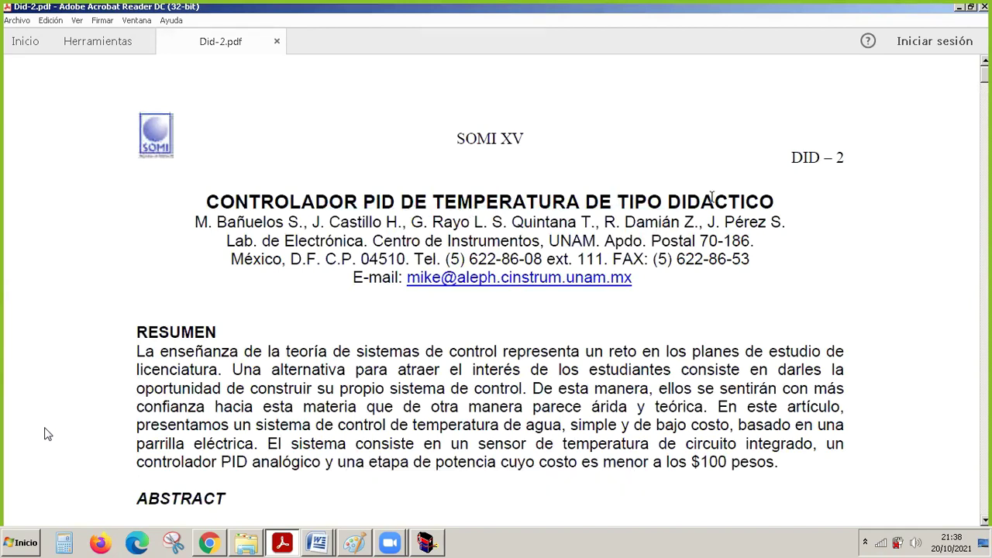
Step: Look through the Did-2.pdf article from the abstract to the system description in section 2
drag(985, 75, 986, 95)
scroll(44, 434, down, 15)
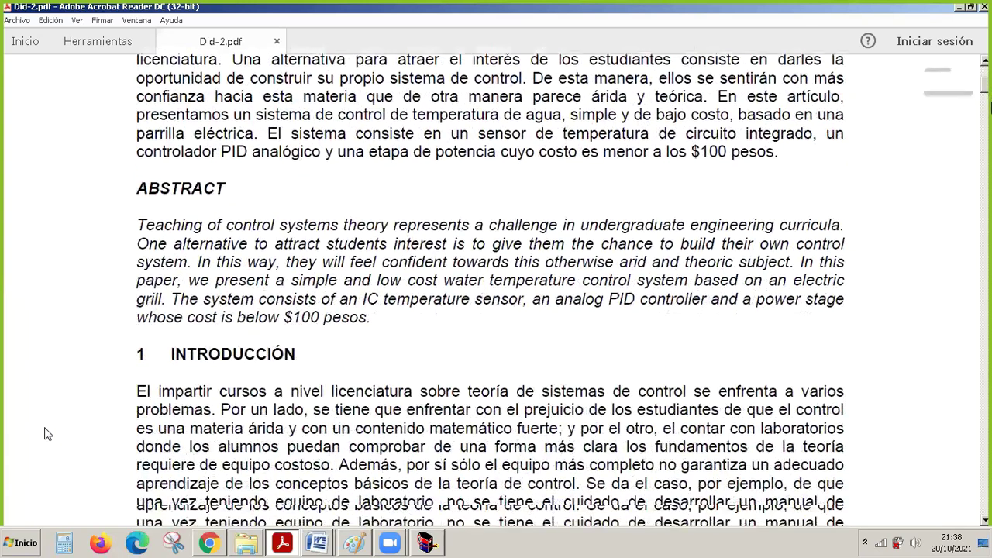
scroll(44, 434, down, 12)
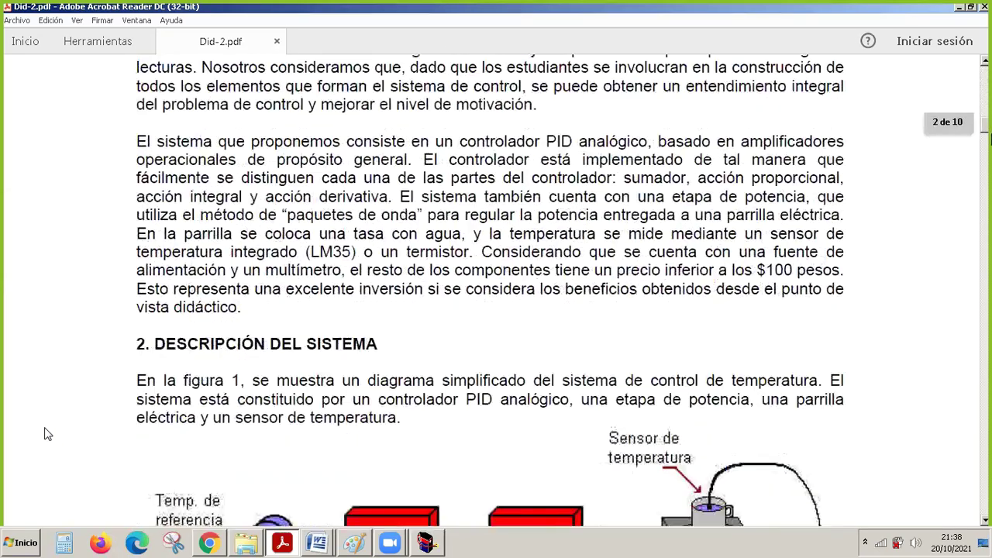